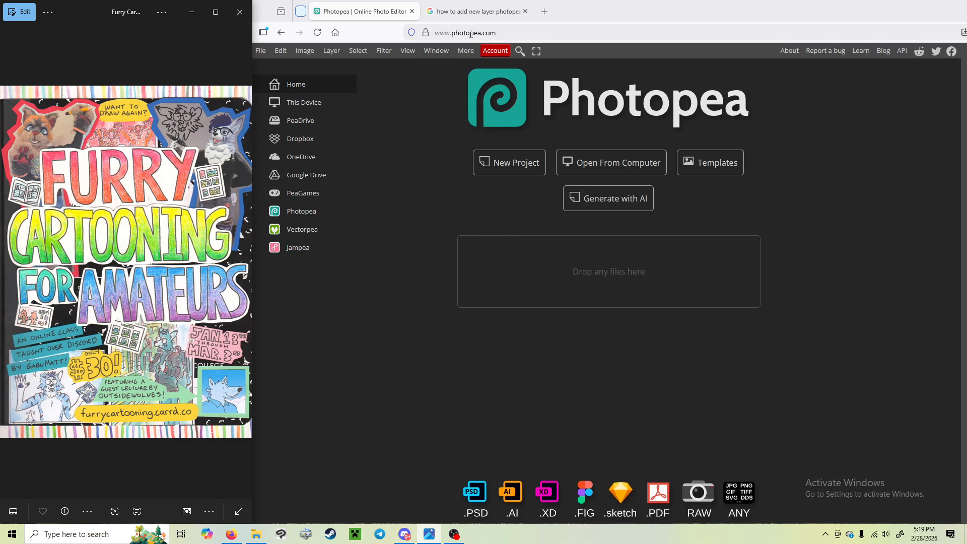
# Step: Close the leftover search page and open the 400 DPI with bleeds digest zine template image from the tutorial folder
pyautogui.click(525, 11)
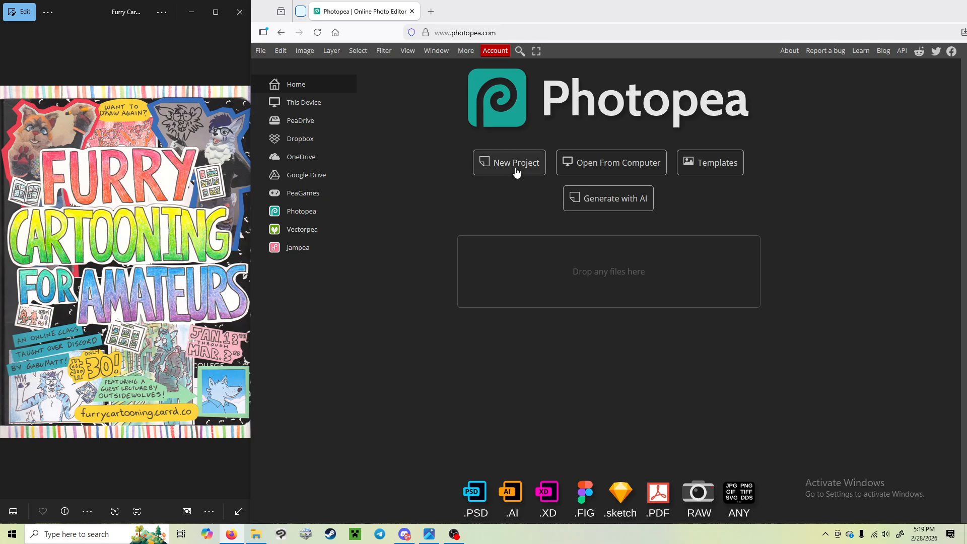
pyautogui.click(591, 170)
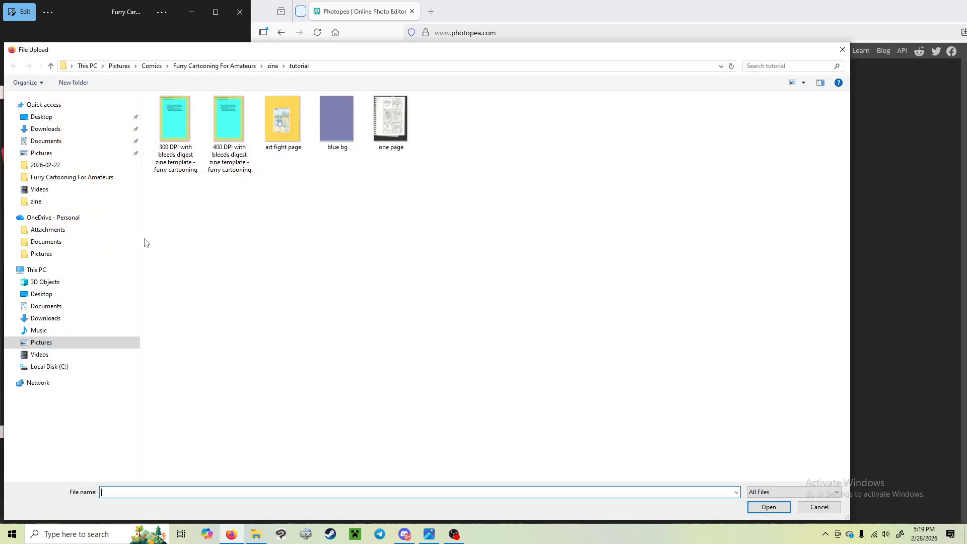
pyautogui.moveTo(141, 246); pyautogui.dragTo(69, 245)
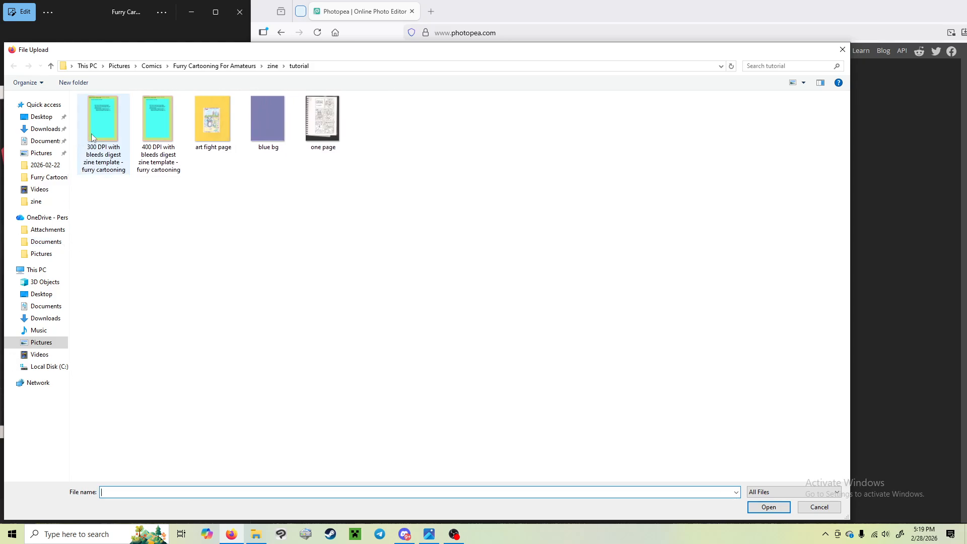
pyautogui.doubleClick(159, 131)
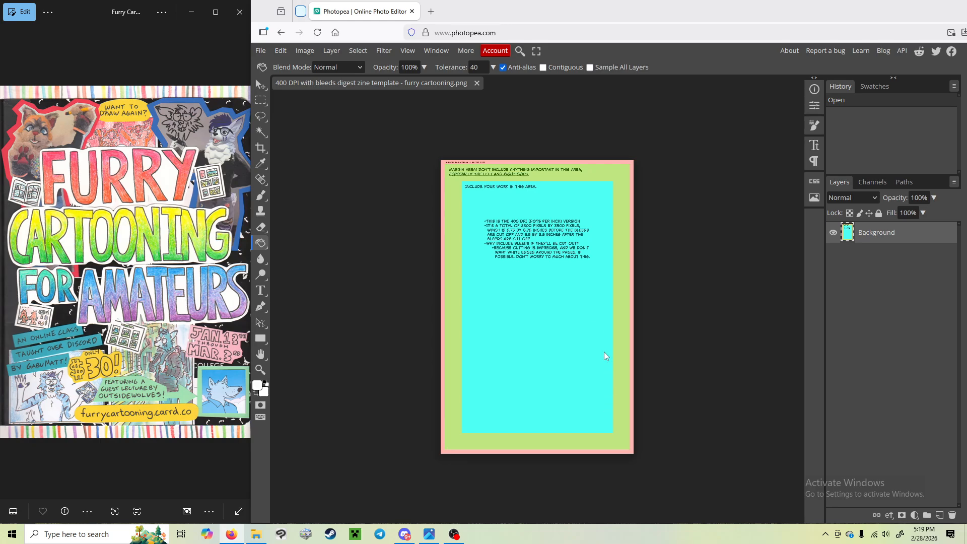
# Step: Open the art fight page image as a second document
pyautogui.click(261, 51)
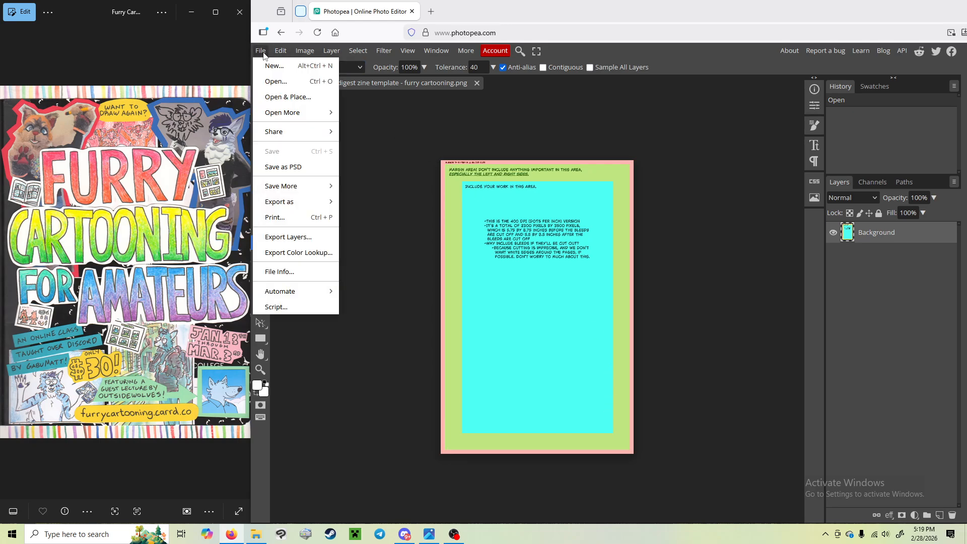
pyautogui.click(280, 81)
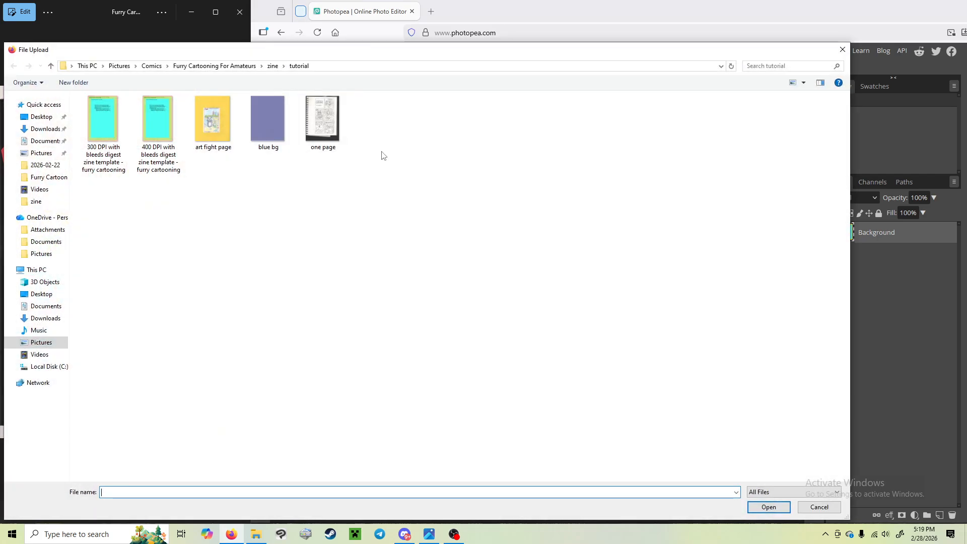
pyautogui.doubleClick(211, 123)
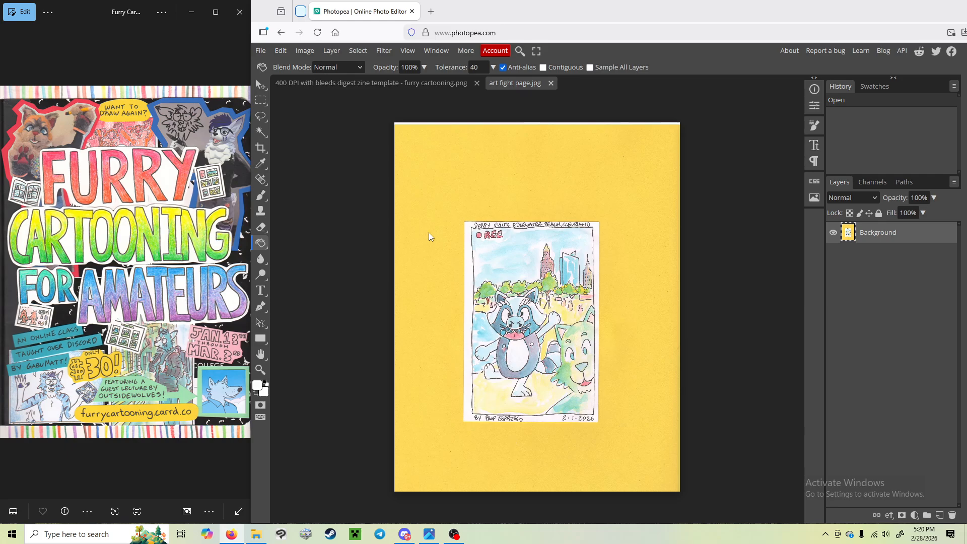
# Step: Copy the entire art fight page with a rectangular selection and paste it into the 400 DPI zine template
pyautogui.click(261, 101)
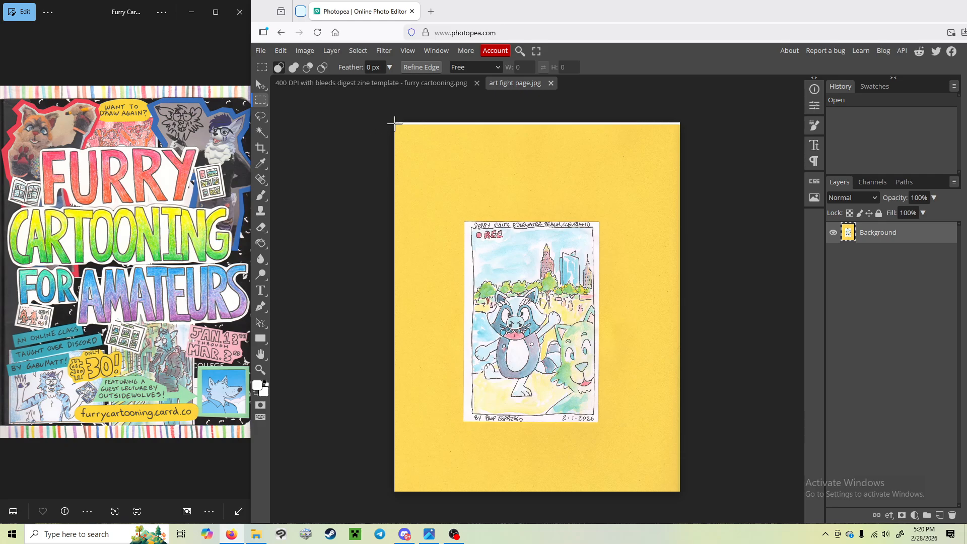
pyautogui.moveTo(394, 122); pyautogui.dragTo(681, 492)
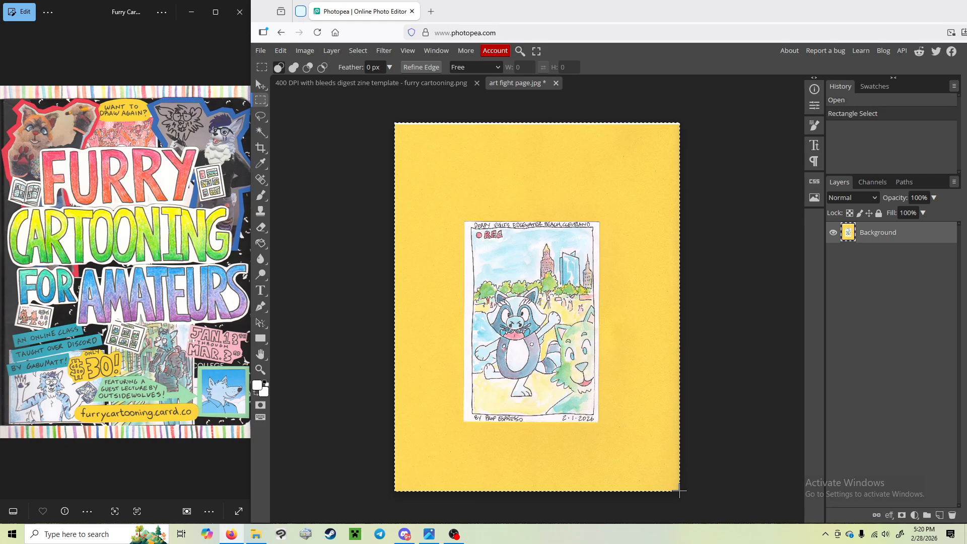
pyautogui.click(280, 51)
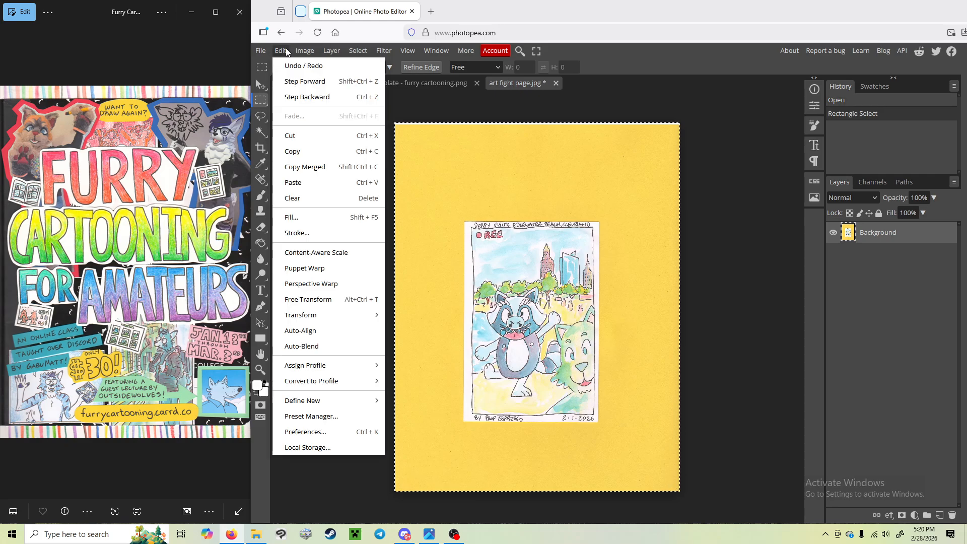
pyautogui.click(303, 152)
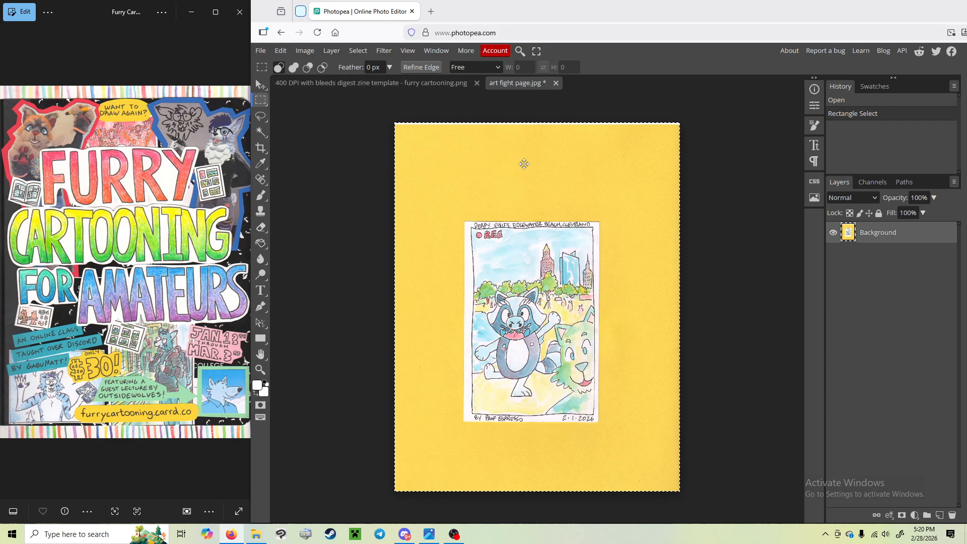
pyautogui.click(388, 82)
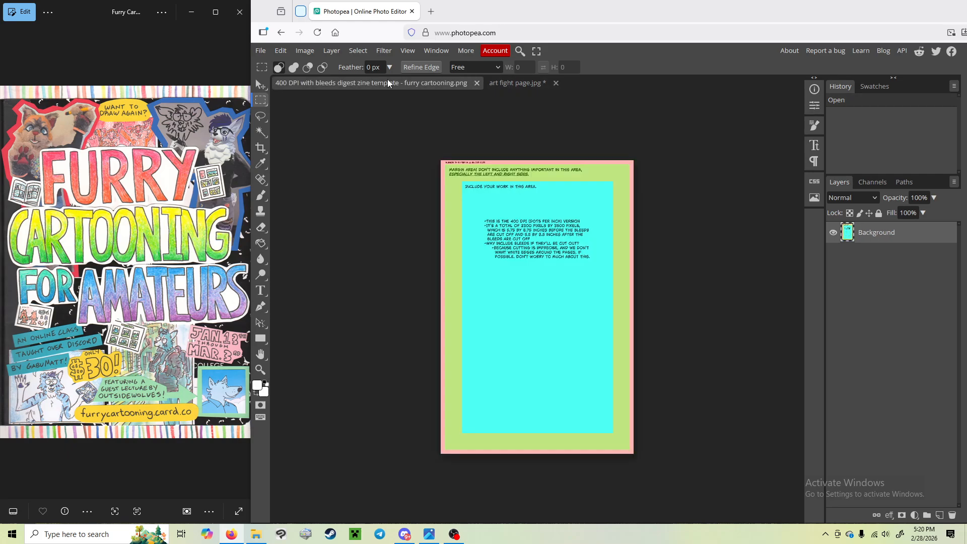
pyautogui.click(280, 50)
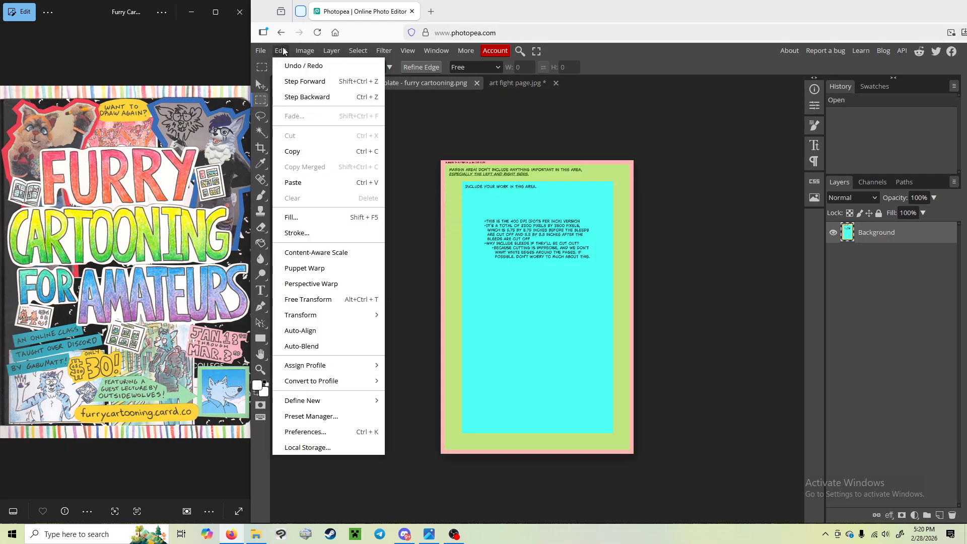
pyautogui.click(292, 183)
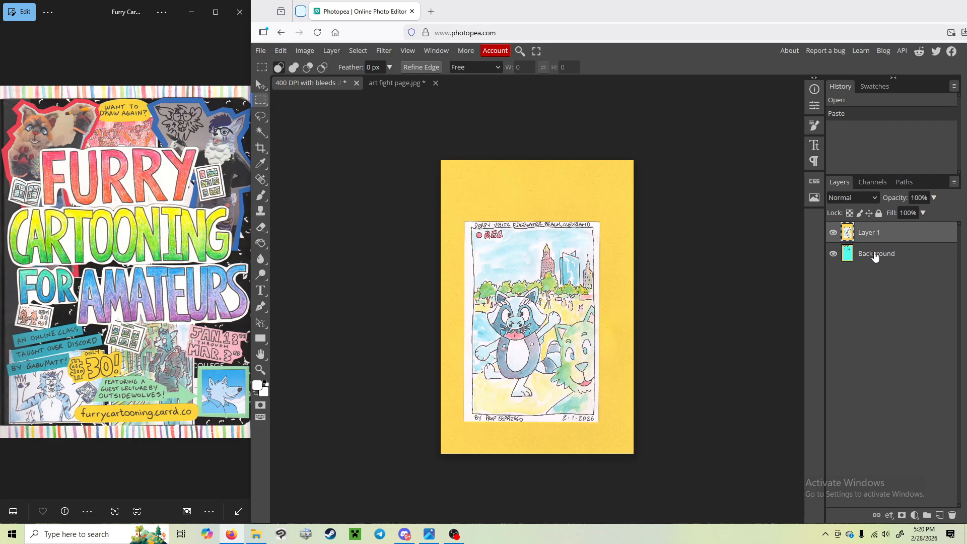
# Step: Lower the pasted artwork layer's opacity to 32% and move the drawing fully inside the template's cyan work area
pyautogui.click(934, 198)
pyautogui.moveTo(933, 214); pyautogui.dragTo(902, 218)
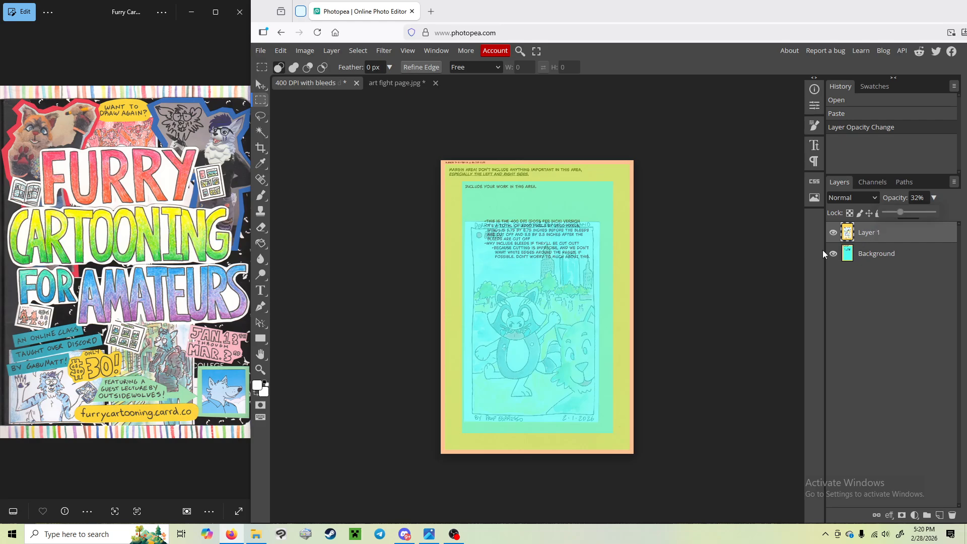
pyautogui.rightClick(549, 207)
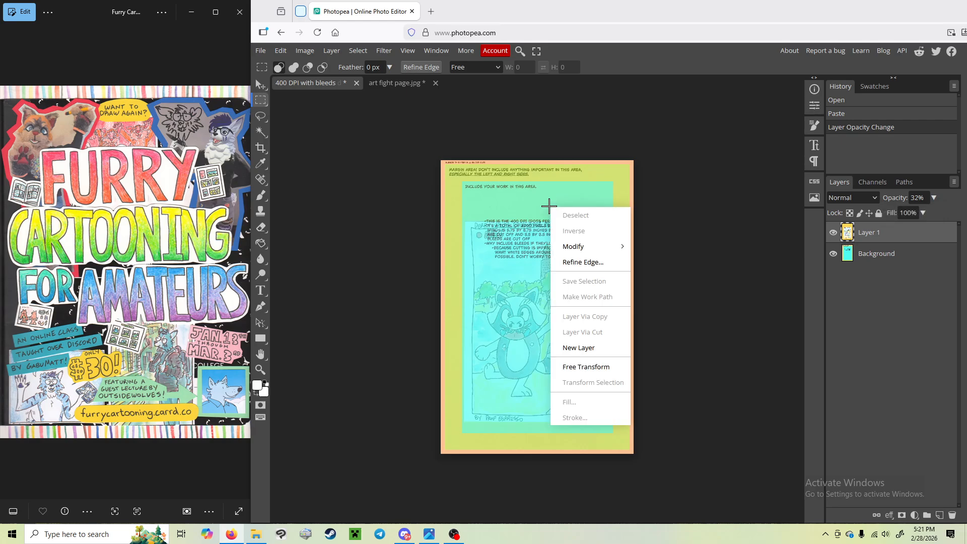
pyautogui.moveTo(610, 250)
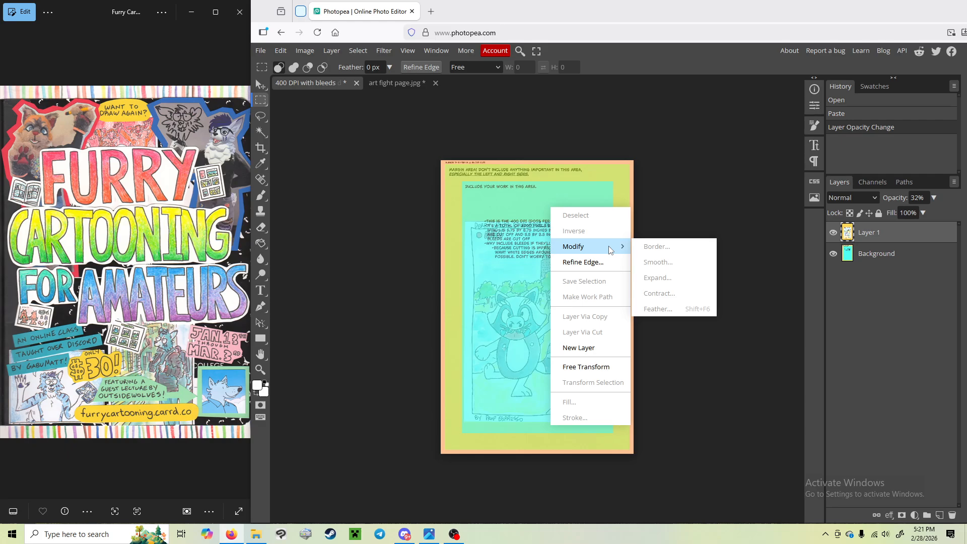
pyautogui.click(586, 367)
pyautogui.moveTo(527, 355); pyautogui.dragTo(532, 335)
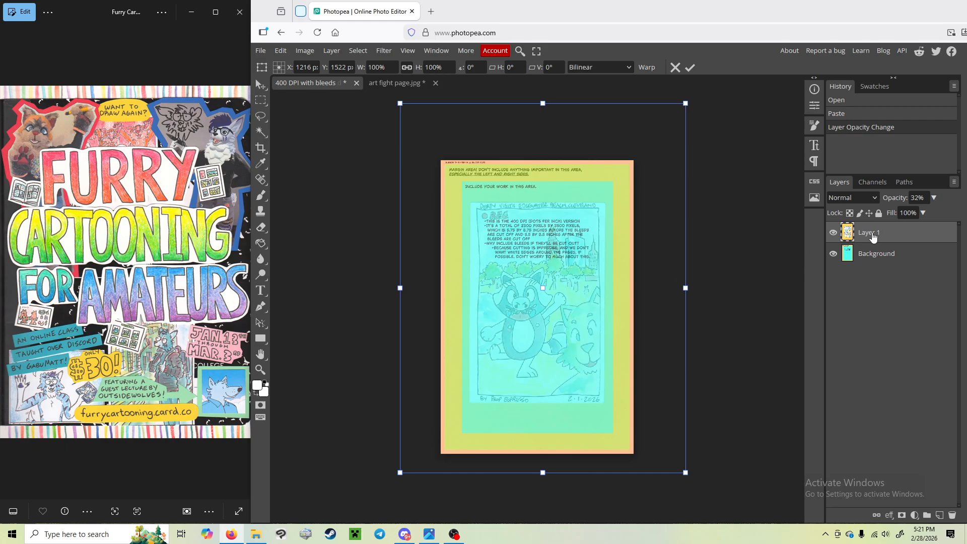
pyautogui.press('Return')
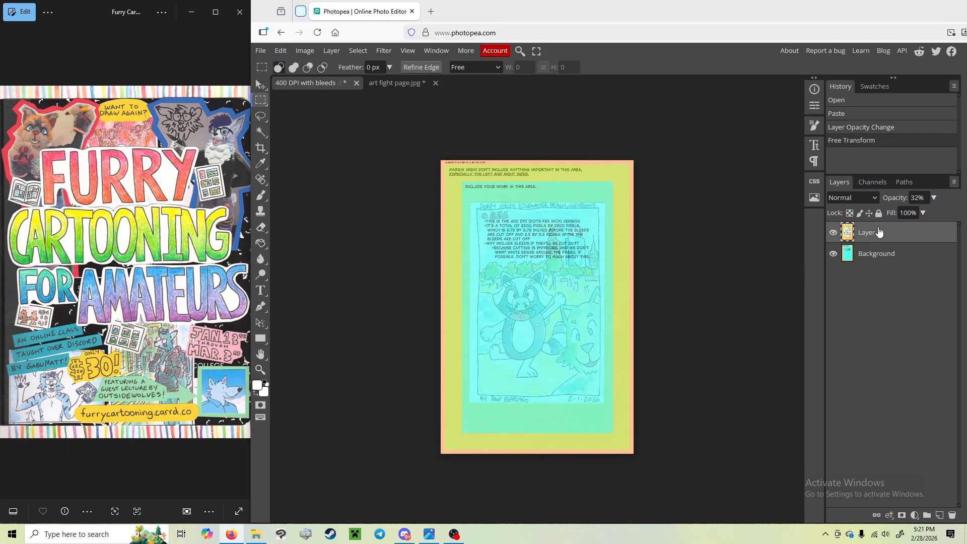
# Step: Restore the artwork layer's opacity to 100%
pyautogui.click(933, 197)
pyautogui.click(902, 212)
pyautogui.moveTo(901, 212); pyautogui.dragTo(938, 213)
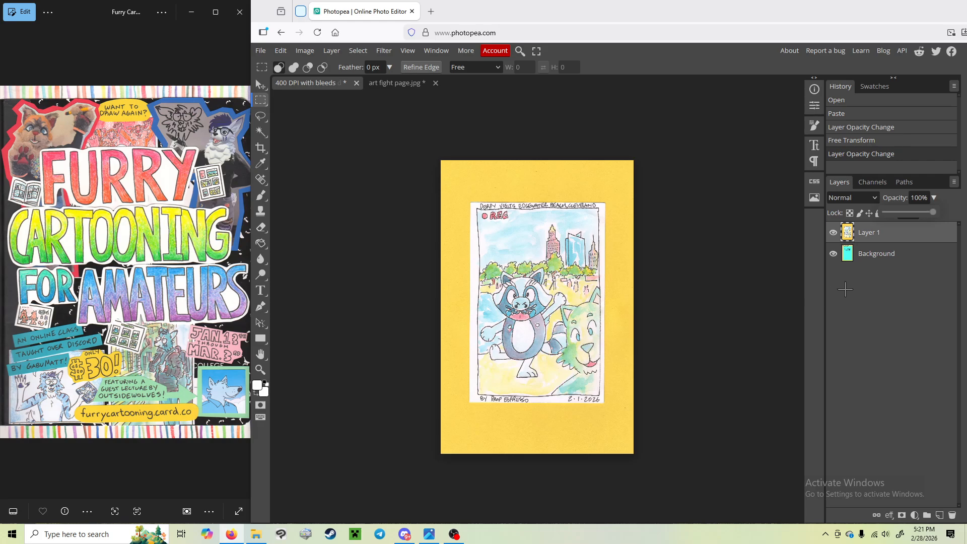
# Step: Scale the artwork layer proportionally to about 95% with Free Transform, keeping the drawing centred and the yellow background covering the page, then deselect
pyautogui.rightClick(581, 287)
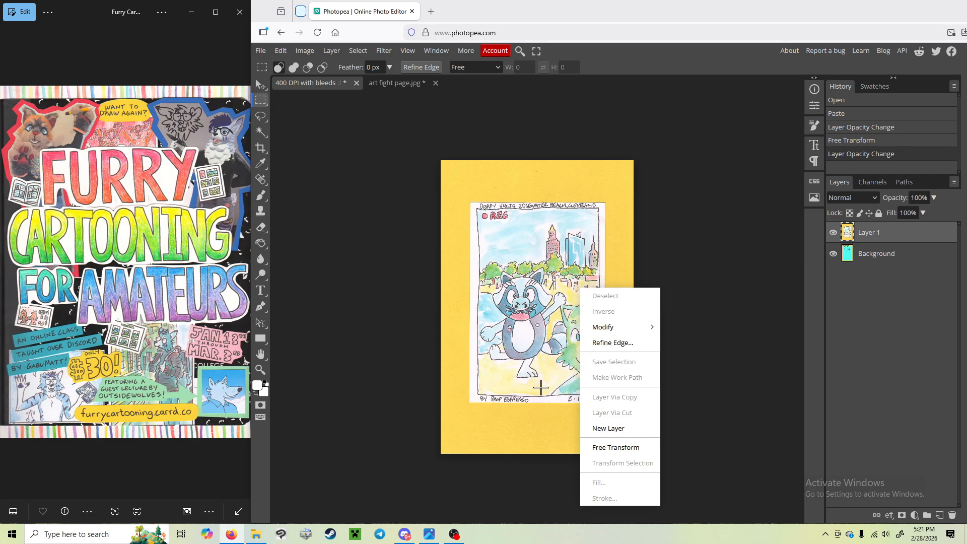
pyautogui.click(634, 453)
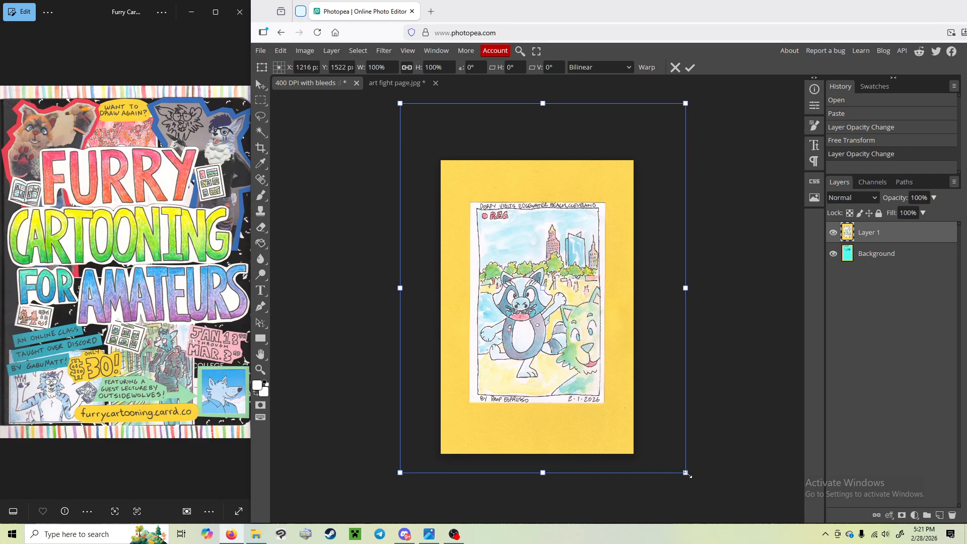
pyautogui.moveTo(686, 472); pyautogui.dragTo(647, 420)
pyautogui.moveTo(577, 392); pyautogui.dragTo(600, 418)
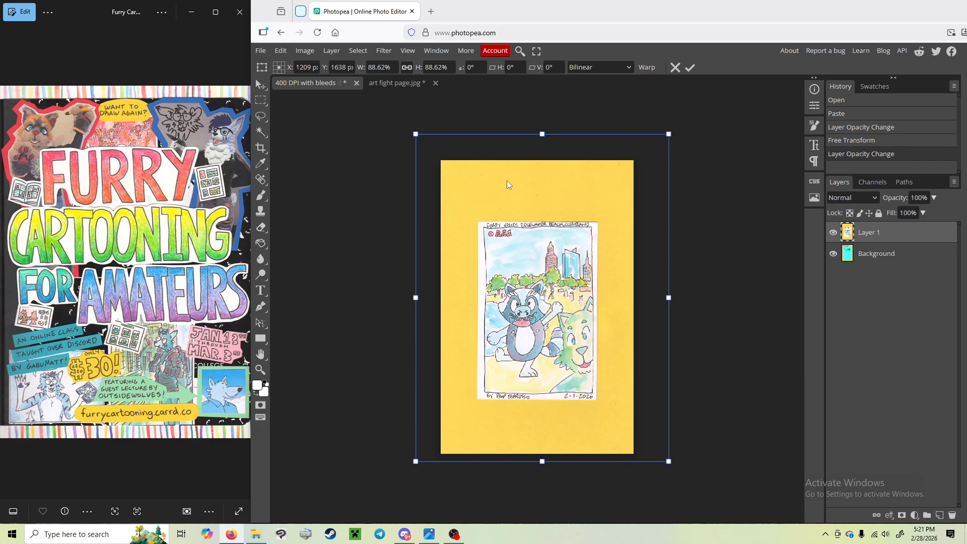
pyautogui.moveTo(413, 132); pyautogui.dragTo(397, 109)
pyautogui.moveTo(499, 218); pyautogui.dragTo(518, 230)
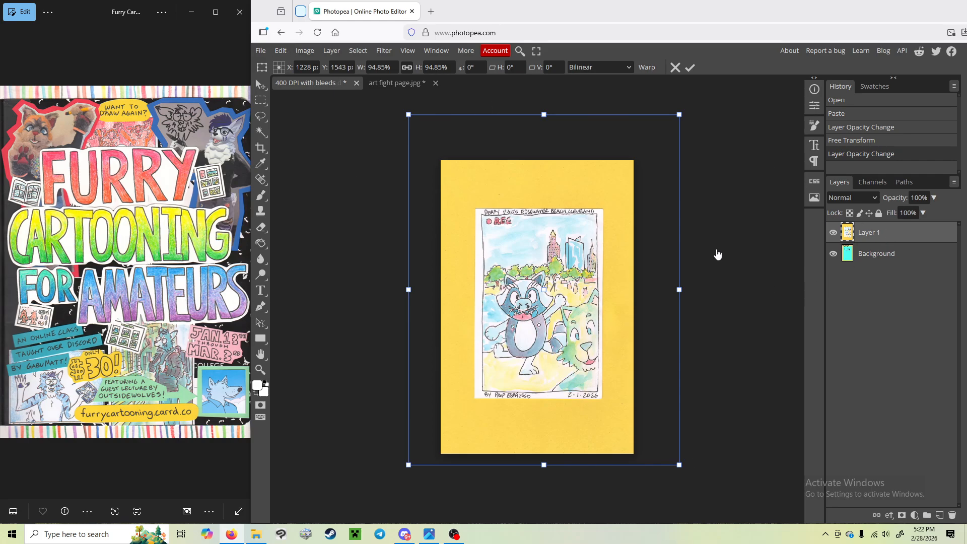
pyautogui.press('Return')
pyautogui.hotkey('ctrl', 'd')
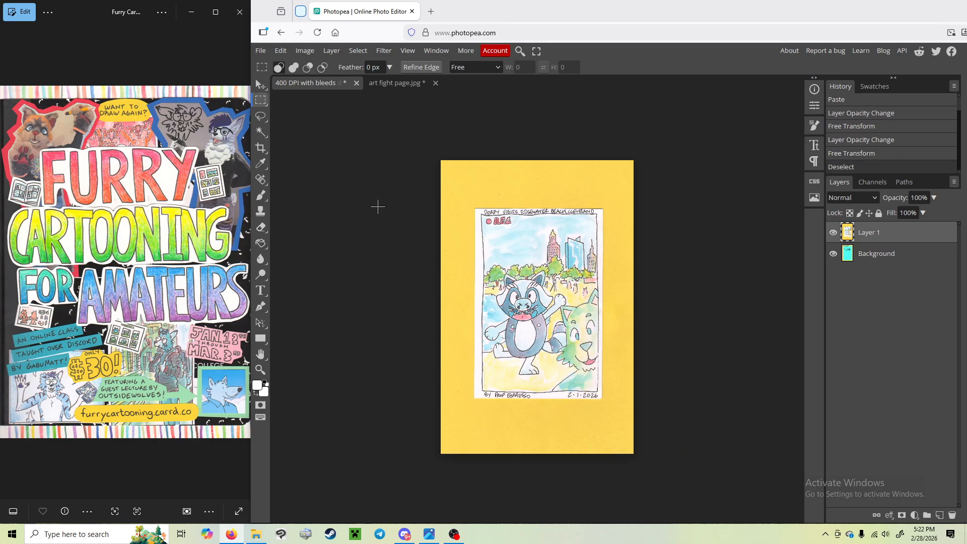
# Step: Export the page as a PNG named "my finished page 1" at 2300 by 3500 px and 100% quality
pyautogui.click(261, 50)
pyautogui.moveTo(299, 205)
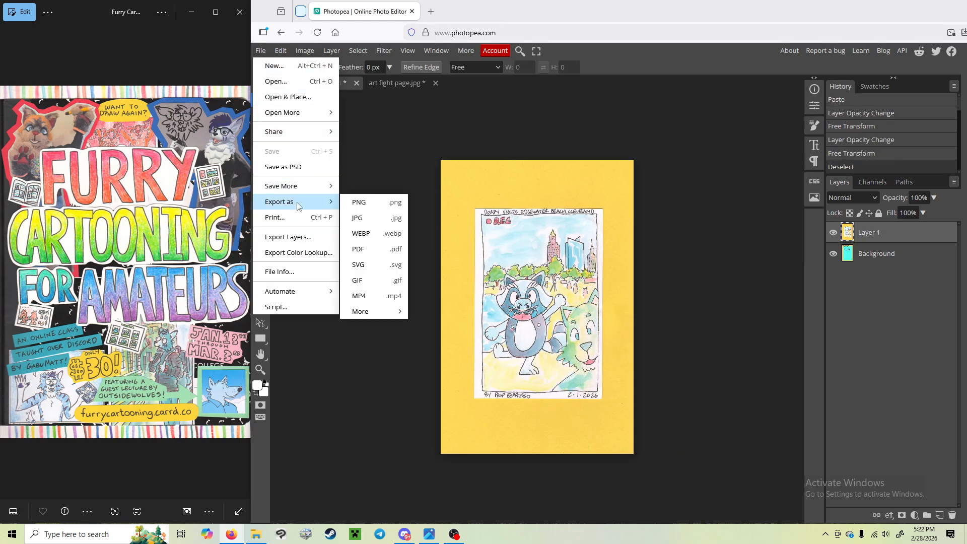
pyautogui.click(377, 203)
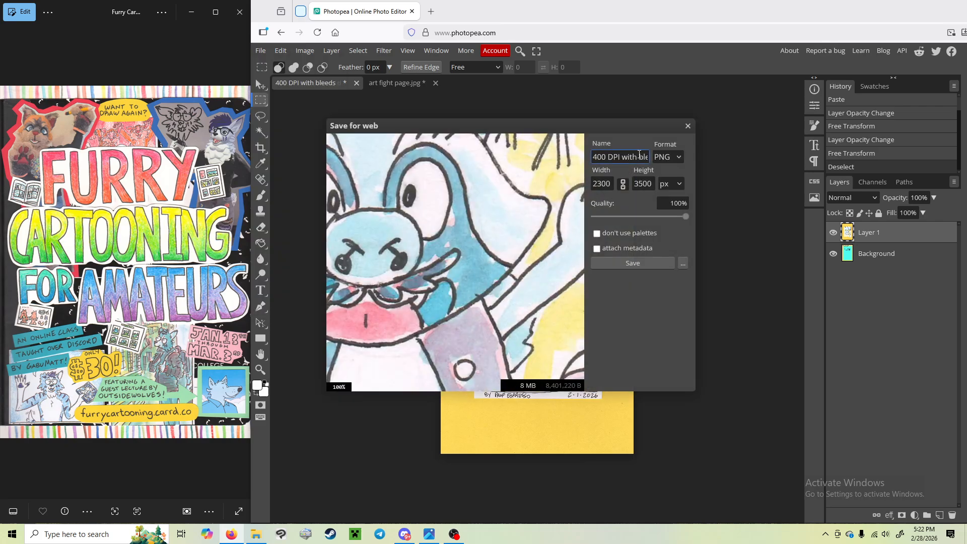
pyautogui.tripleClick(598, 157)
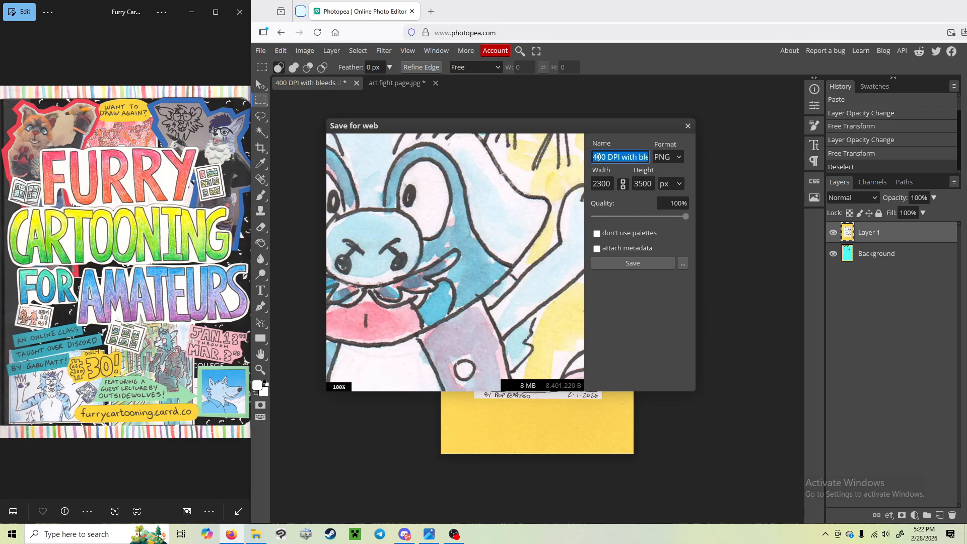
pyautogui.write('my finished page')
pyautogui.write(' 1')
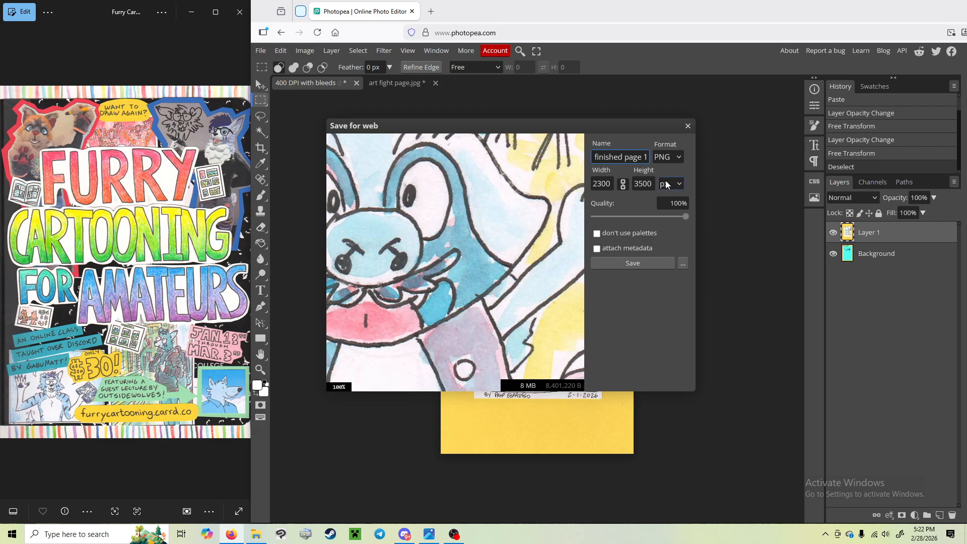
pyautogui.click(636, 265)
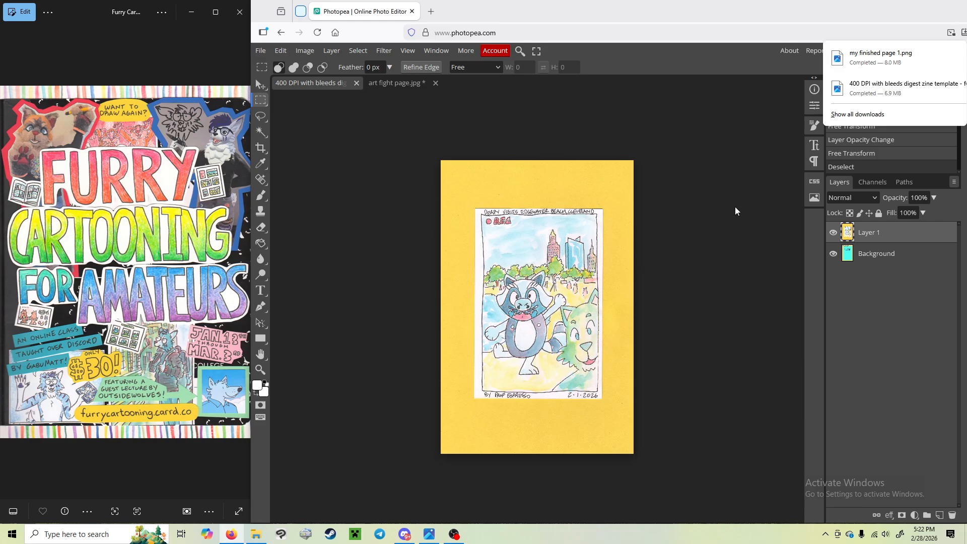
pyautogui.click(663, 130)
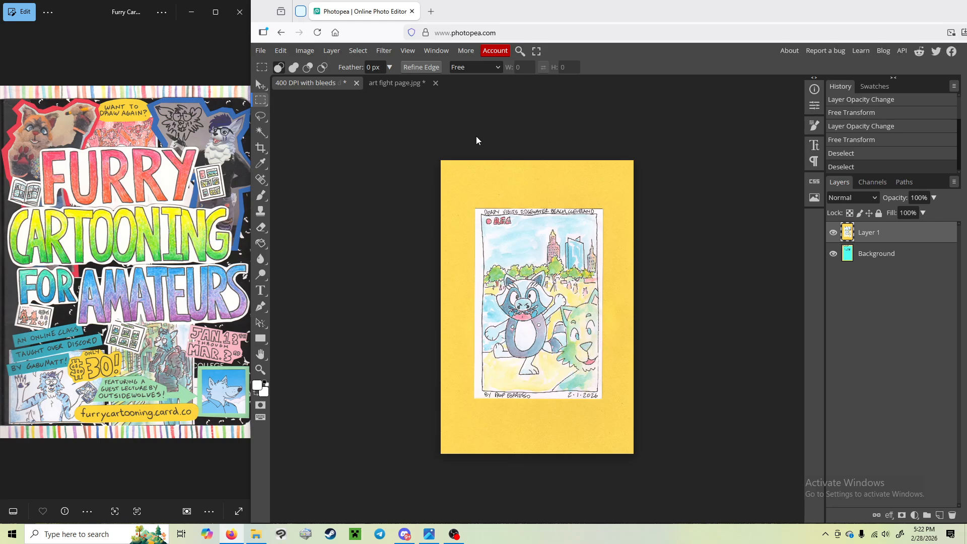
# Step: Undo the edits in the template document back to before the artwork was pasted, and clear any selection
pyautogui.hotkey('ctrl', 'z')
pyautogui.hotkey('ctrl', 'z')
pyautogui.hotkey('ctrl', 'z')
pyautogui.hotkey('ctrl', 'z')
pyautogui.hotkey('ctrl', 'z')
pyautogui.hotkey('ctrl', 'z')
pyautogui.hotkey('ctrl', 'z')
pyautogui.hotkey('ctrl', 'z')
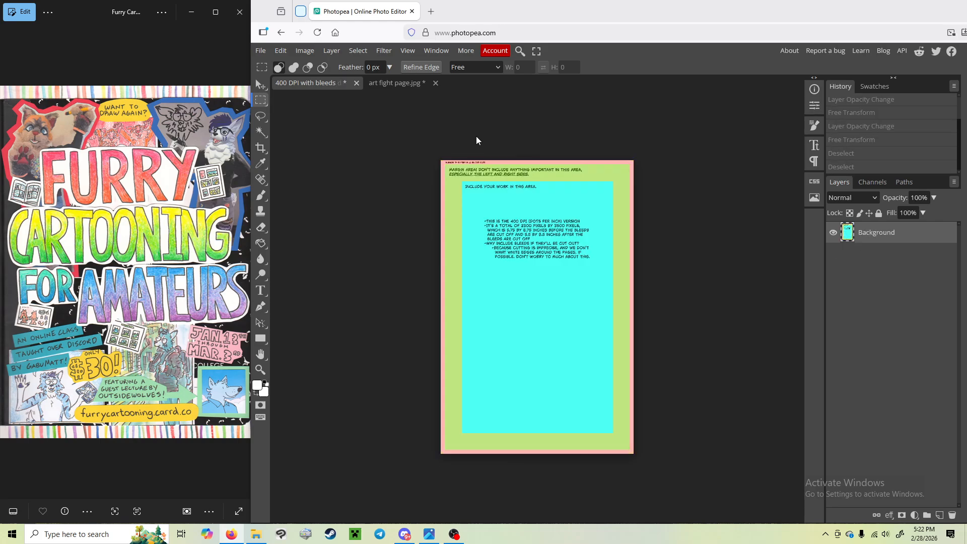
pyautogui.hotkey('ctrl', 'd')
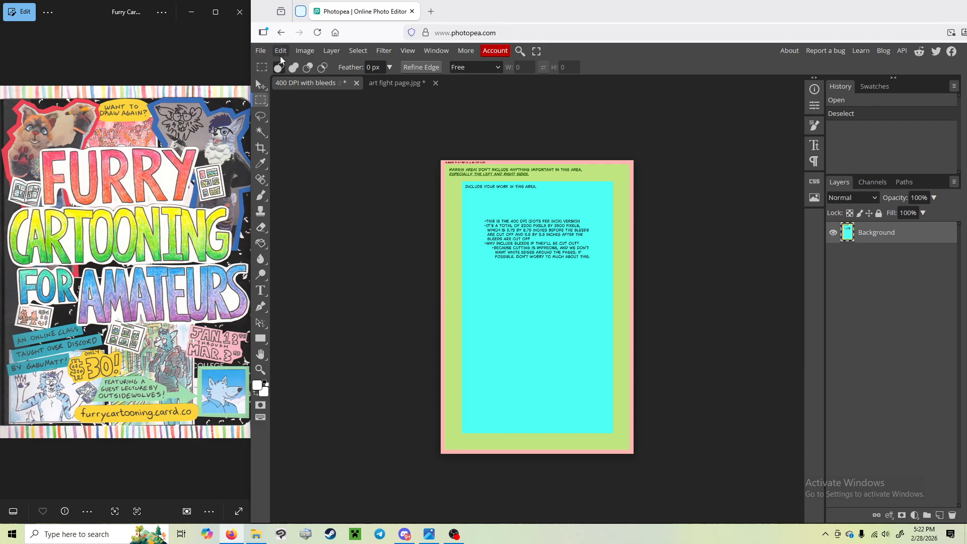
# Step: Open the scanned comic image "one page" from the tutorial folder as a separate document
pyautogui.click(261, 50)
pyautogui.click(275, 78)
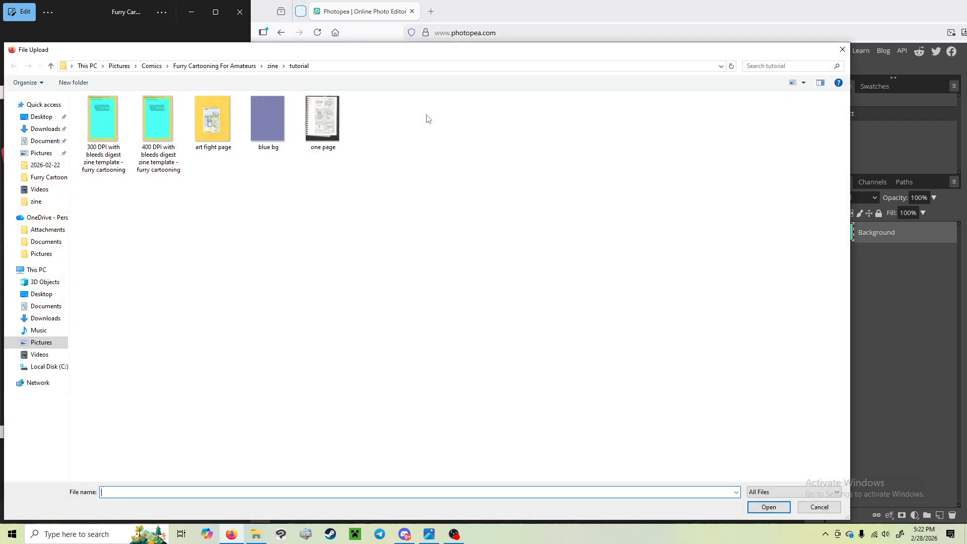
pyautogui.click(332, 132)
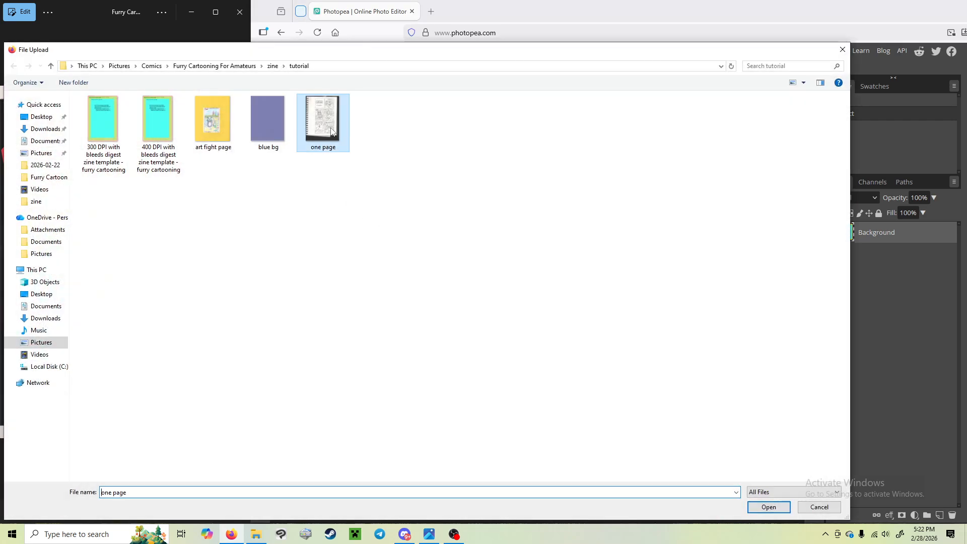
pyautogui.click(761, 512)
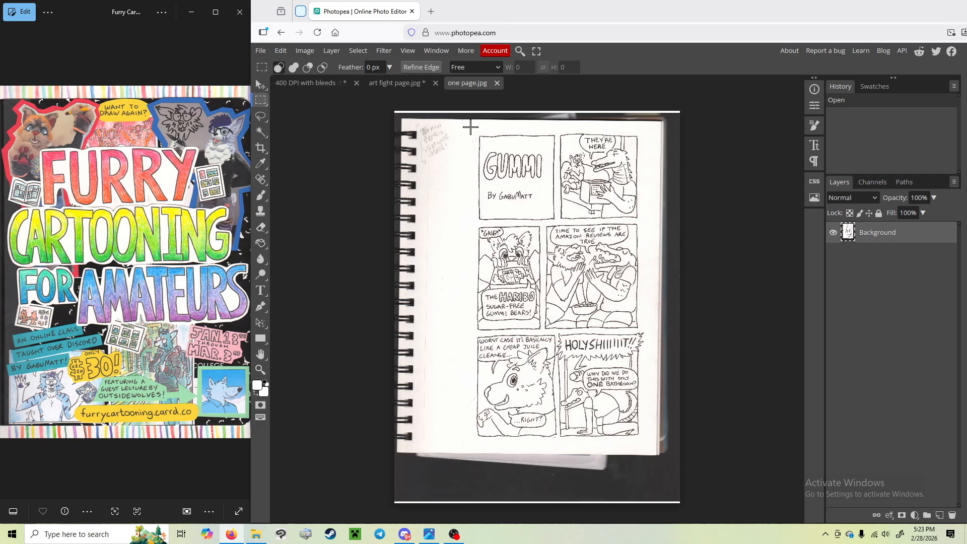
# Step: Copy a rectangular selection around all six comic panels in the scan and paste it into the 400 DPI template document
pyautogui.moveTo(470, 127); pyautogui.dragTo(645, 445)
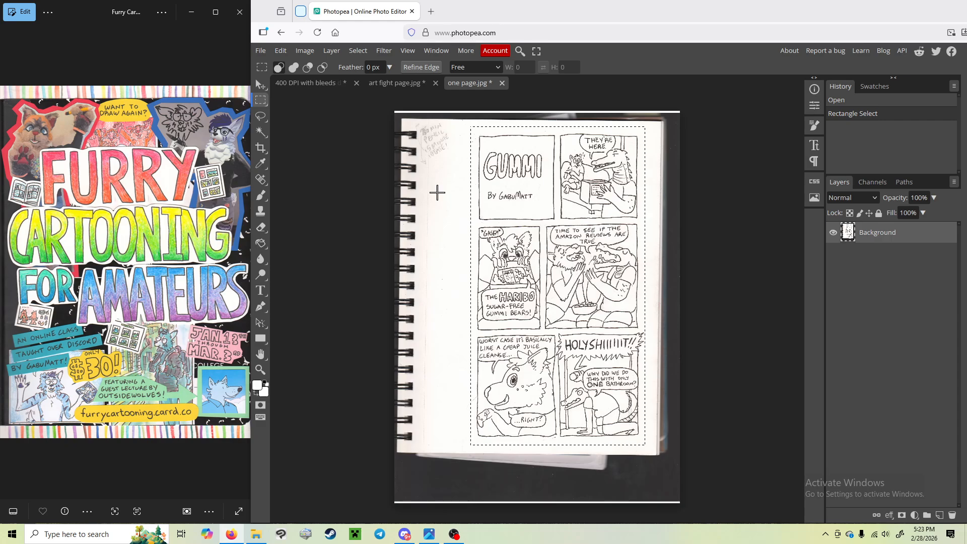
pyautogui.click(281, 51)
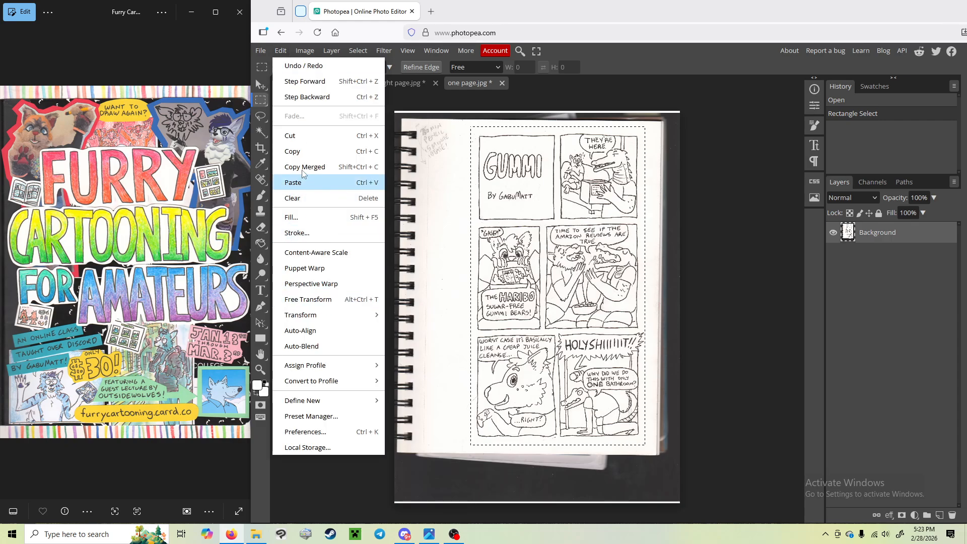
pyautogui.click(300, 159)
pyautogui.click(312, 82)
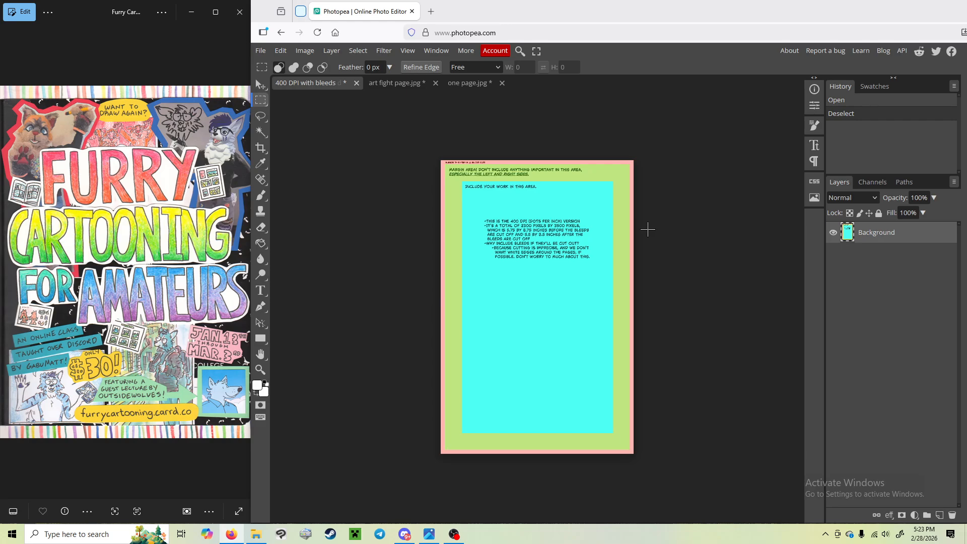
pyautogui.click(283, 50)
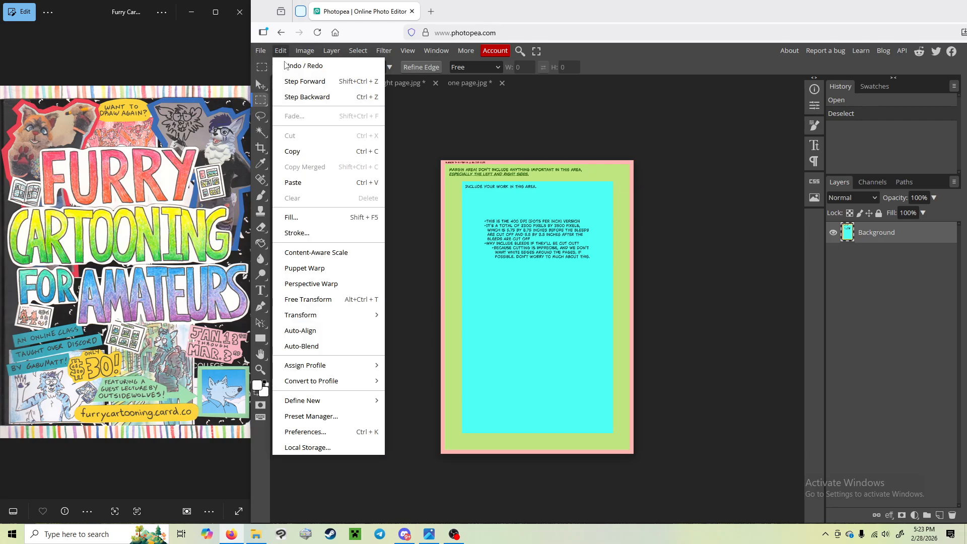
pyautogui.click(302, 184)
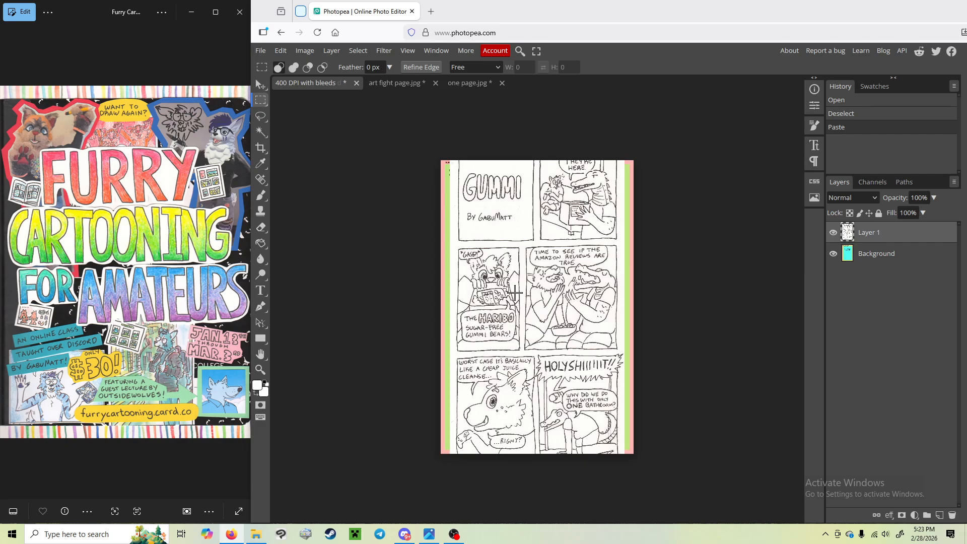
# Step: Scale the pasted comic proportionally to about 83% with Free Transform and centre it on the page at X 1150, Y 1750 px
pyautogui.rightClick(557, 251)
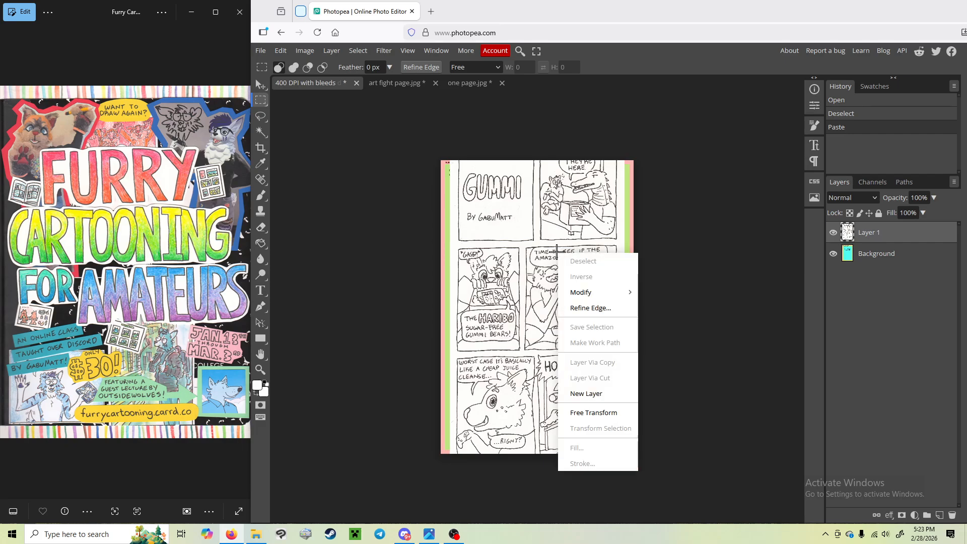
pyautogui.click(594, 415)
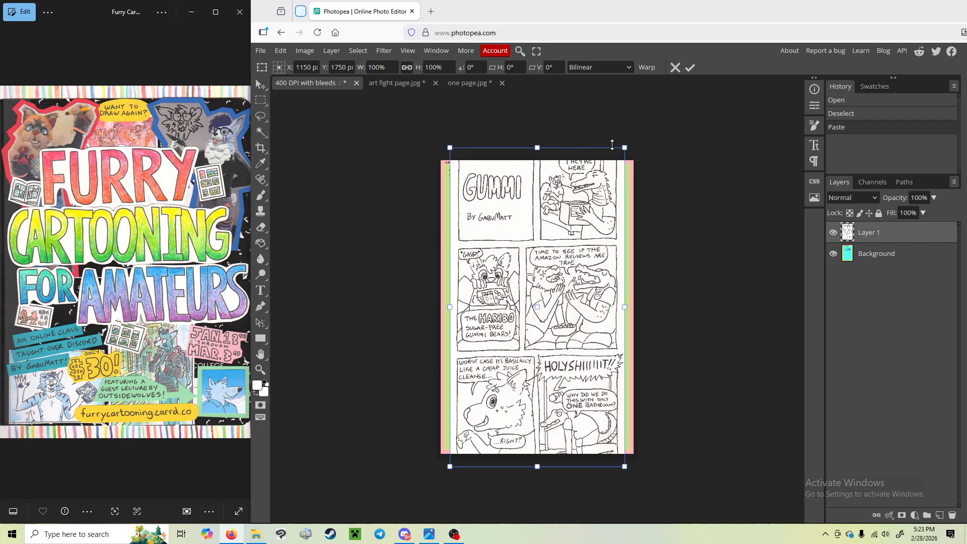
pyautogui.moveTo(448, 147); pyautogui.dragTo(481, 179)
pyautogui.moveTo(502, 231); pyautogui.dragTo(491, 220)
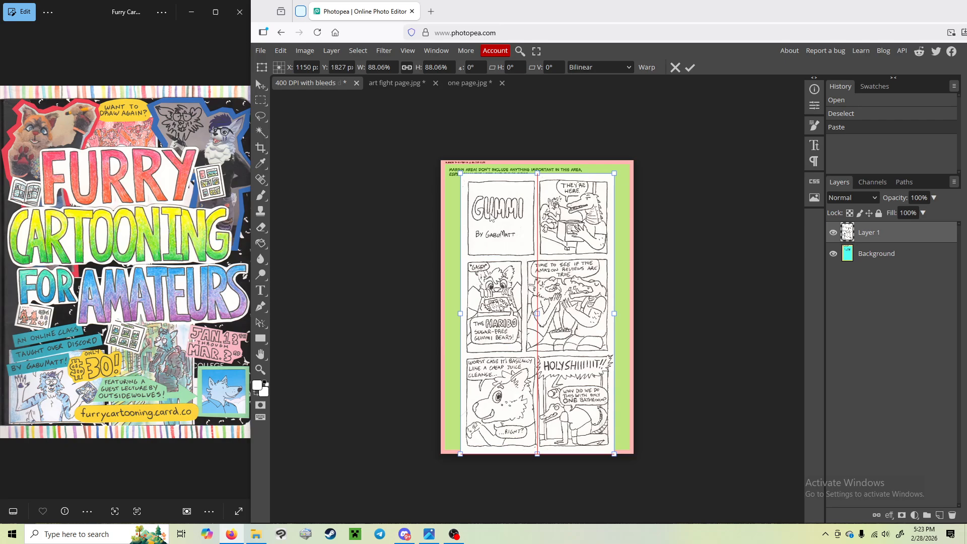
pyautogui.moveTo(615, 454); pyautogui.dragTo(600, 443)
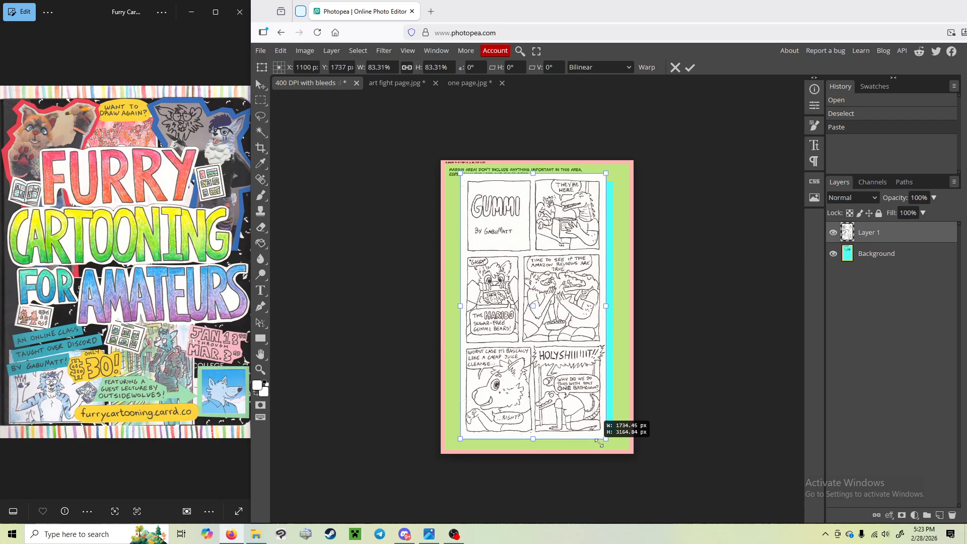
pyautogui.moveTo(532, 356); pyautogui.dragTo(536, 356)
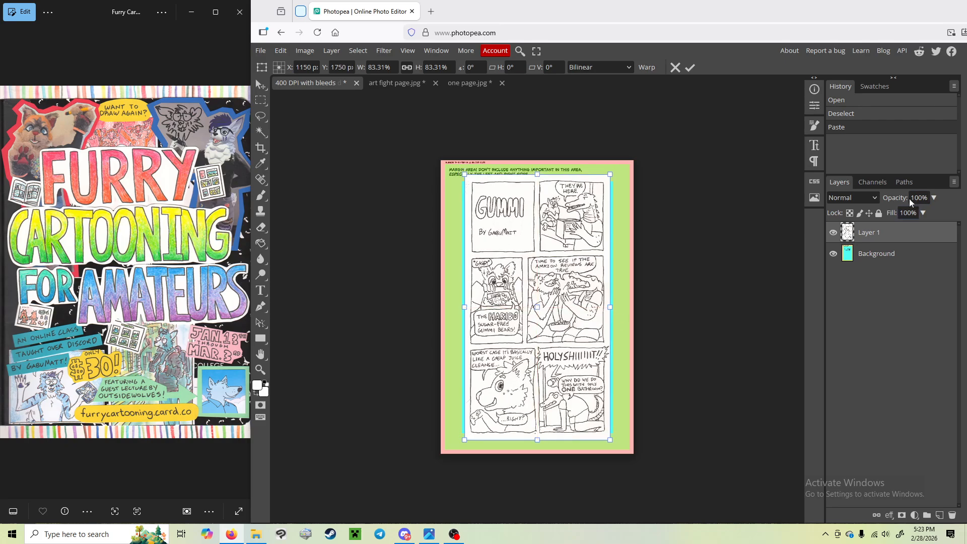
# Step: Apply the transform and lower the comic layer's opacity to 45% to reveal the template guides underneath
pyautogui.click(934, 198)
pyautogui.moveTo(931, 213); pyautogui.dragTo(908, 218)
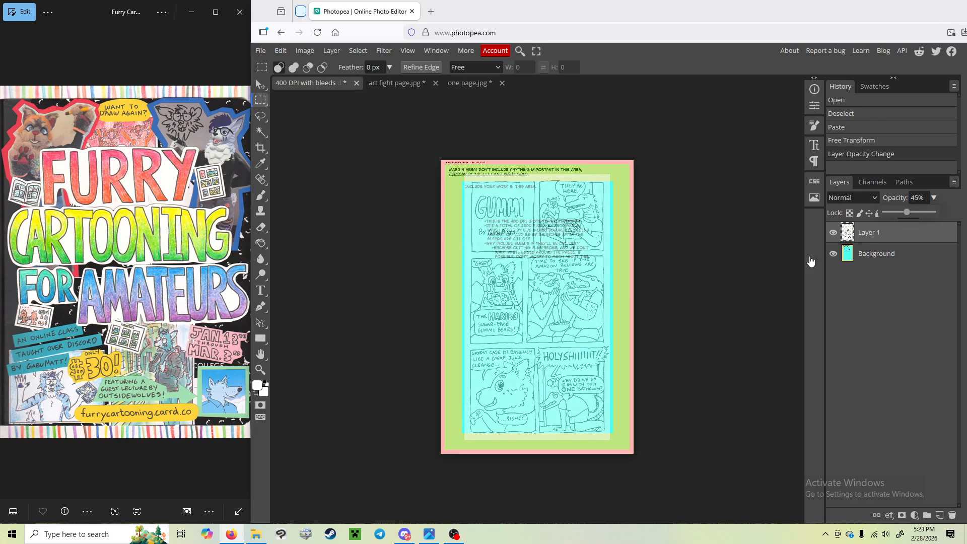
pyautogui.click(540, 237)
# Step: Shrink the comic layer slightly to about 99% with Free Transform, keep it centred on the page, and apply the change
pyautogui.rightClick(532, 233)
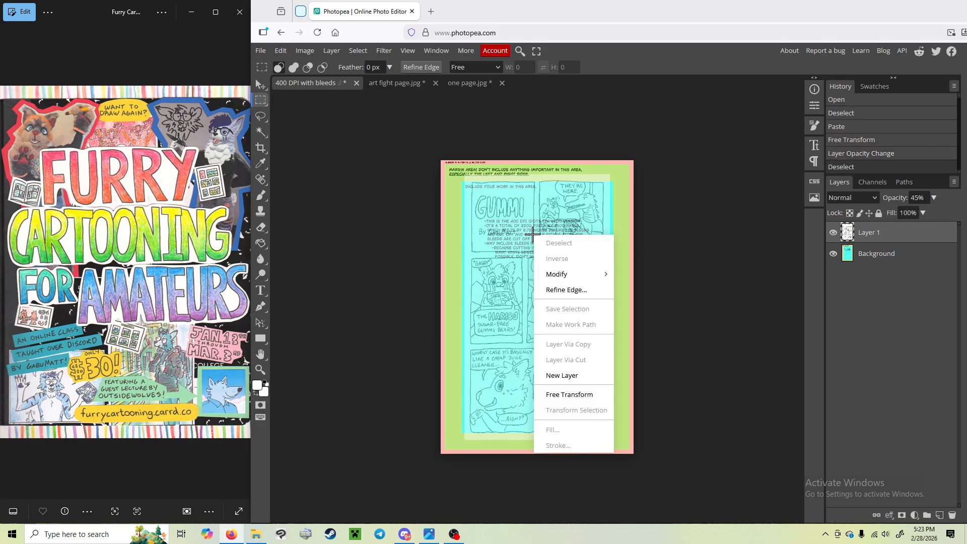
pyautogui.click(579, 396)
pyautogui.moveTo(610, 172); pyautogui.dragTo(611, 177)
pyautogui.moveTo(552, 230); pyautogui.dragTo(551, 230)
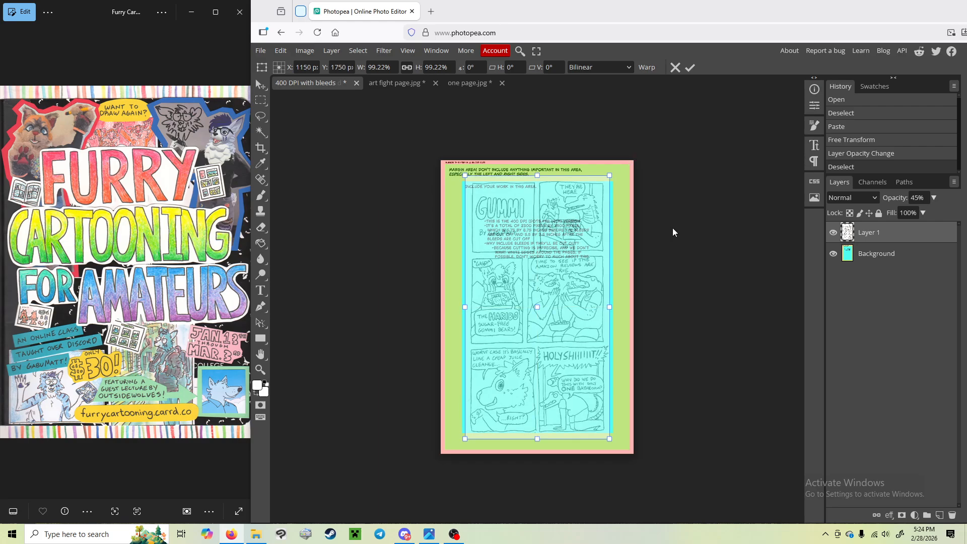
pyautogui.press('m')
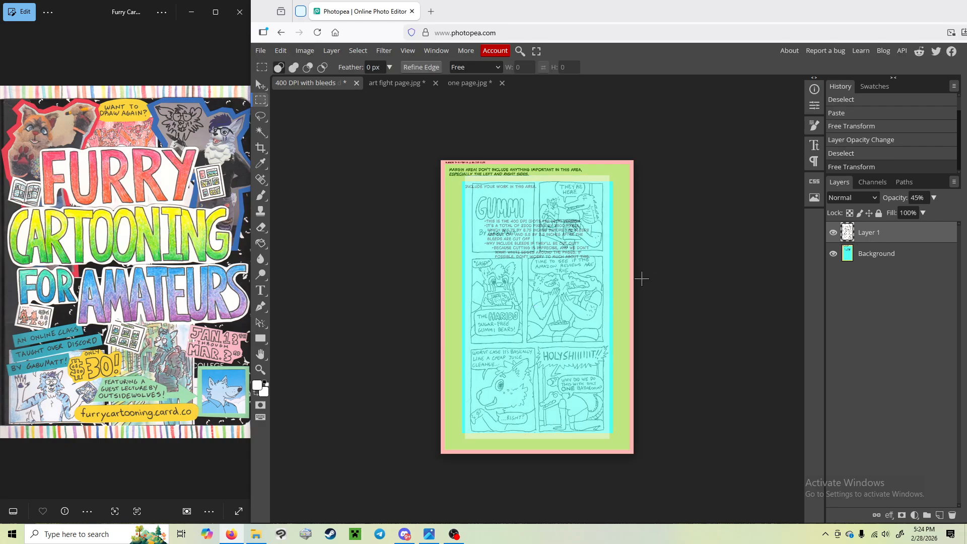
# Step: Restore the comic layer's opacity to 100% and add a new empty layer between it and the template background
pyautogui.click(934, 199)
pyautogui.moveTo(908, 213); pyautogui.dragTo(940, 214)
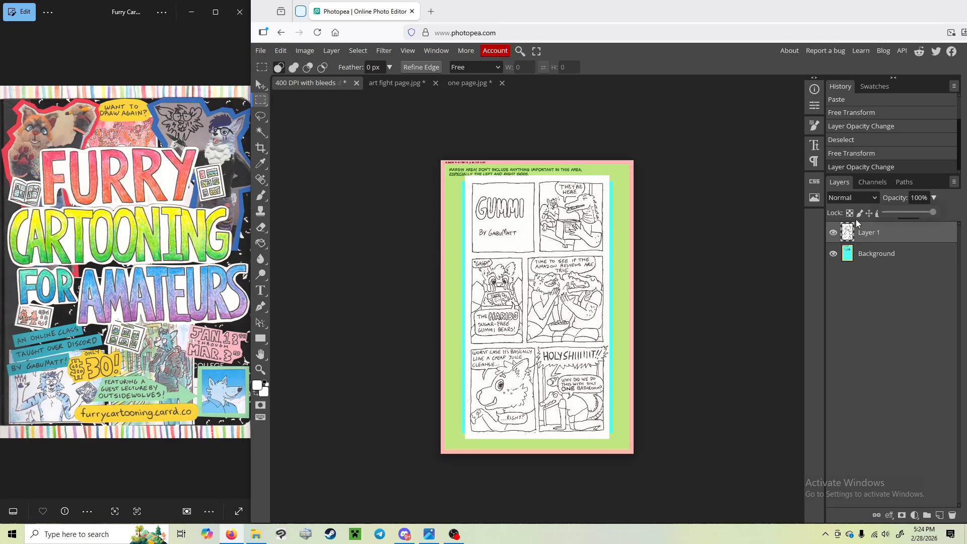
pyautogui.click(940, 516)
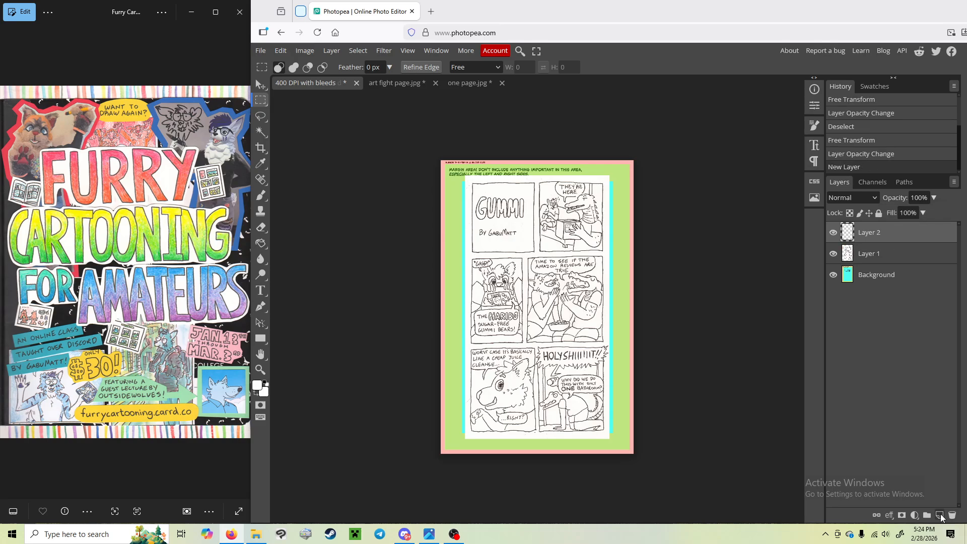
pyautogui.moveTo(886, 235); pyautogui.dragTo(885, 258)
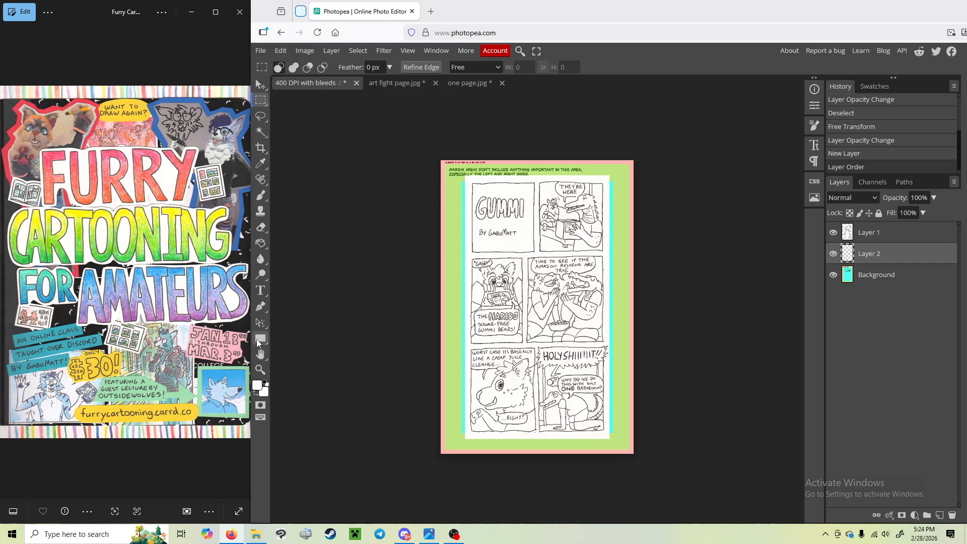
# Step: Try filling the empty layer beneath the comic with white (#ffffff) using the Paint Bucket, and undo the fill
pyautogui.click(261, 245)
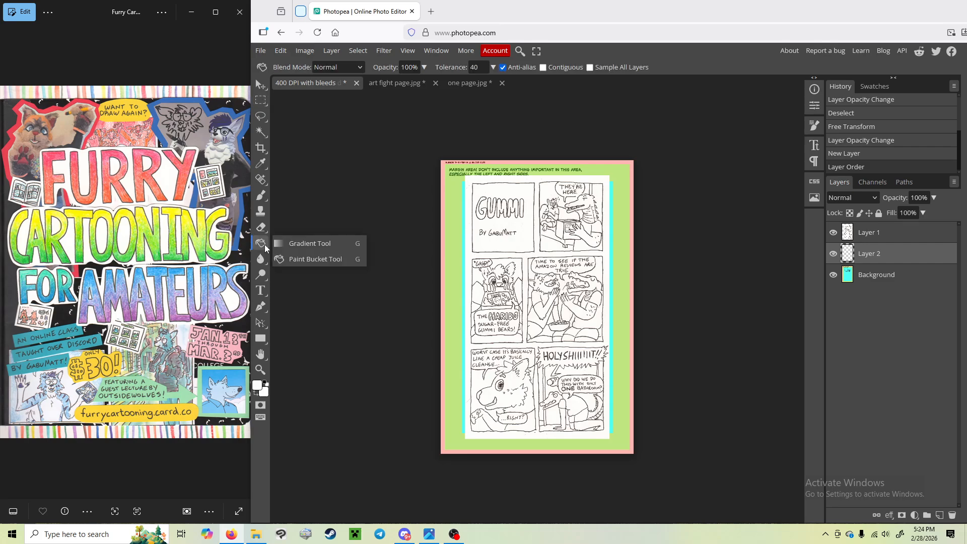
pyautogui.click(295, 243)
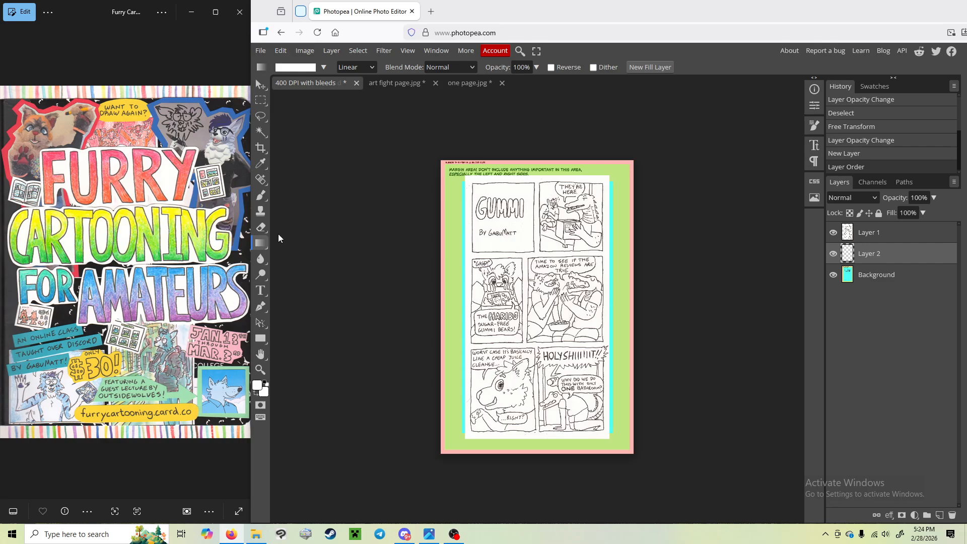
pyautogui.click(259, 243)
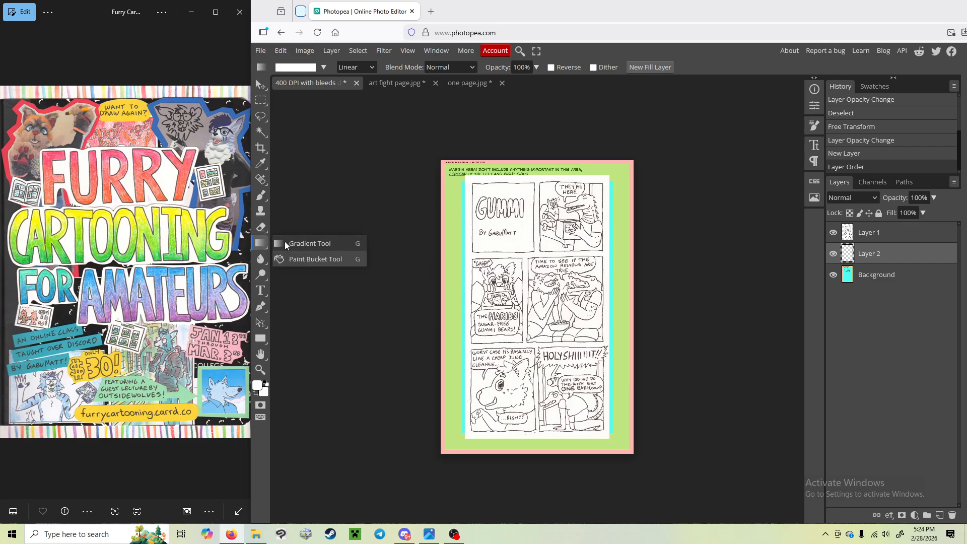
pyautogui.click(325, 261)
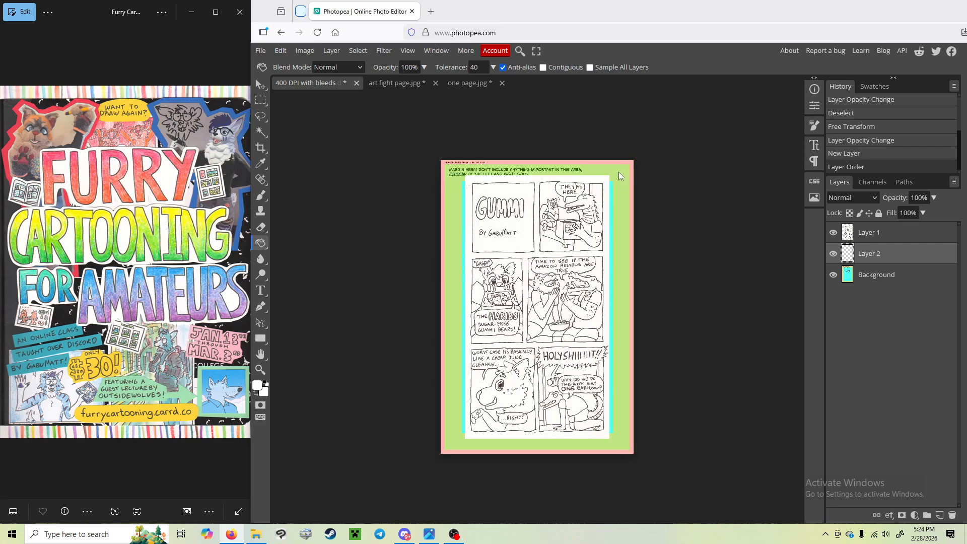
pyautogui.click(258, 386)
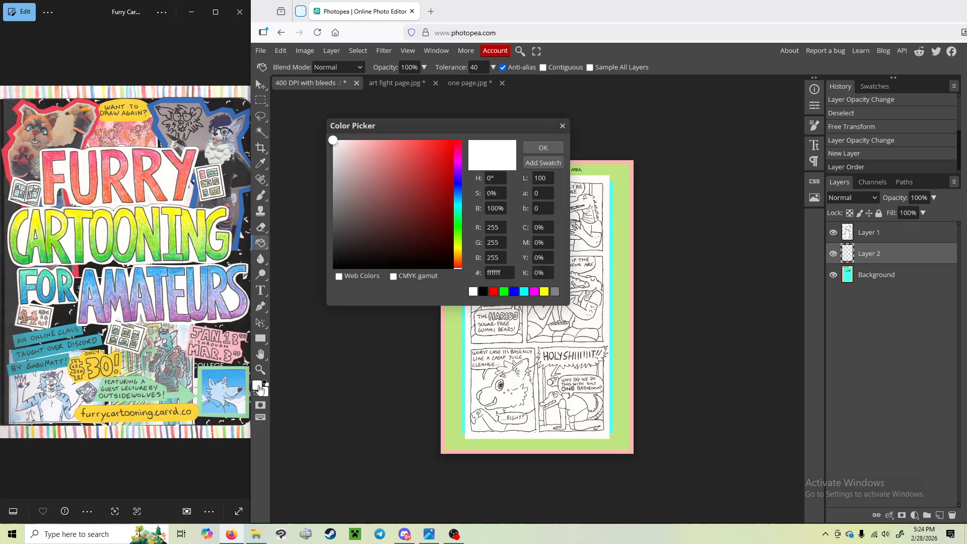
pyautogui.click(392, 180)
pyautogui.moveTo(392, 179); pyautogui.dragTo(330, 139)
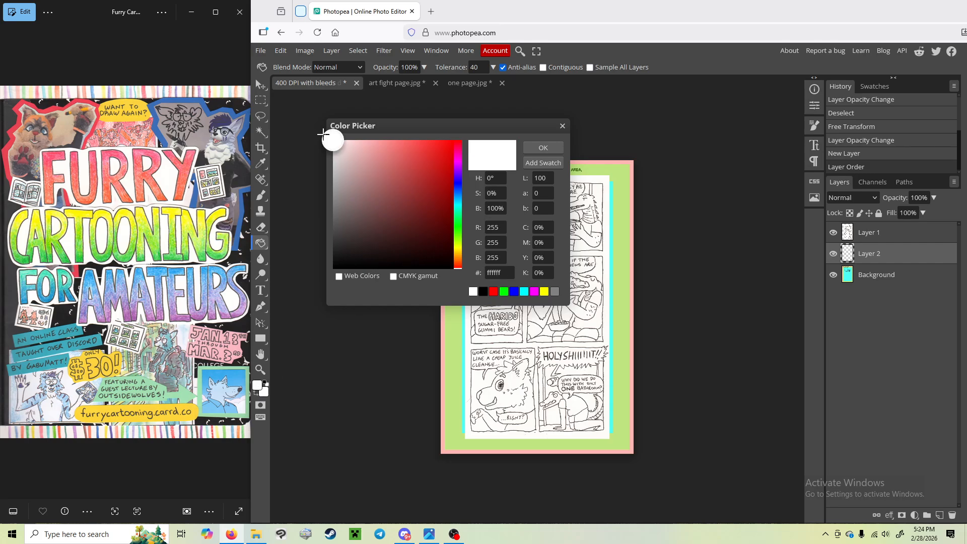
pyautogui.click(552, 150)
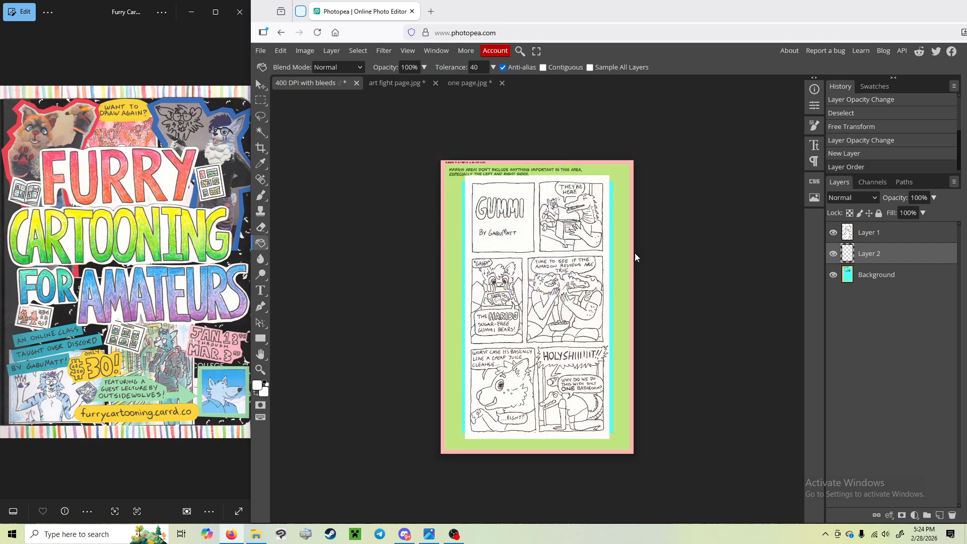
pyautogui.click(619, 227)
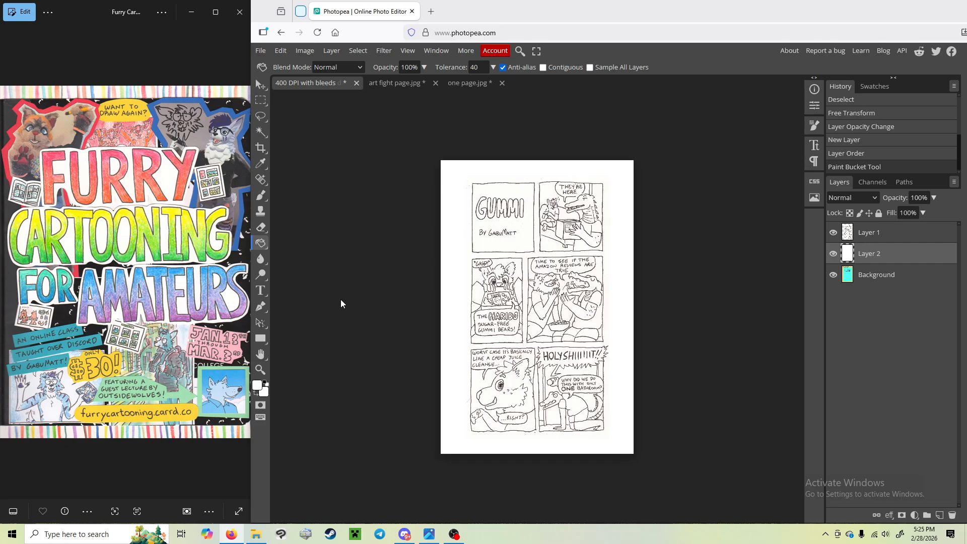
pyautogui.hotkey('ctrl', 'z')
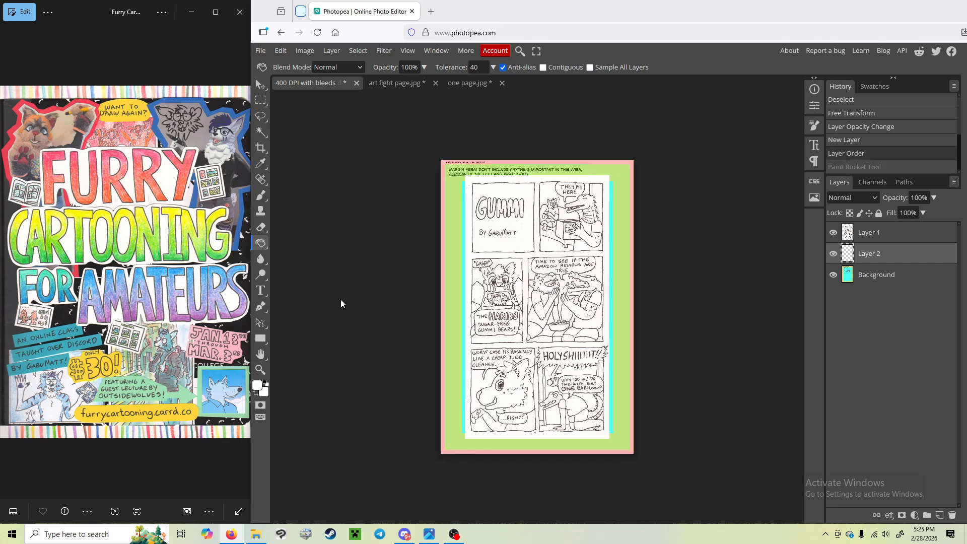
# Step: Set the foreground colour to light blue #6db4d5 and fill the empty layer beneath the comic with the Paint Bucket
pyautogui.click(262, 337)
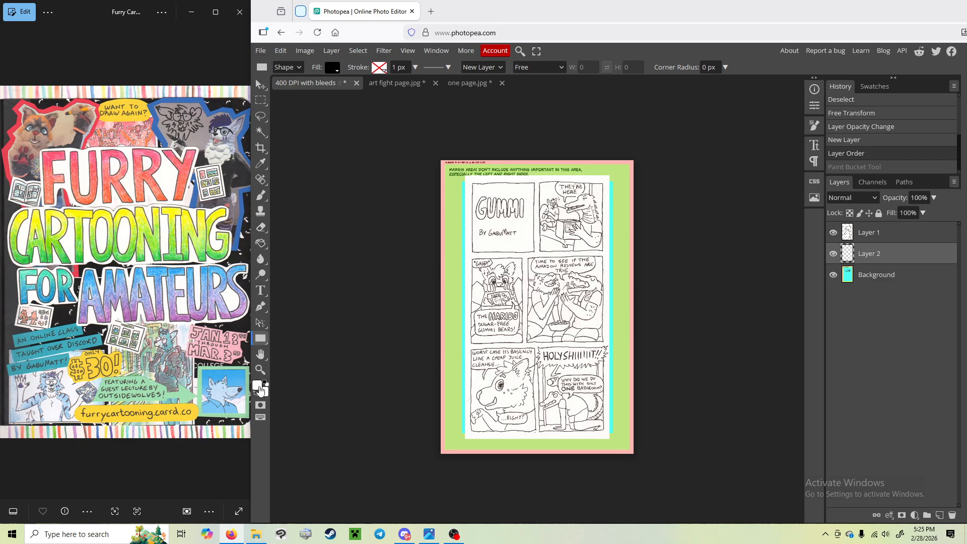
pyautogui.click(261, 244)
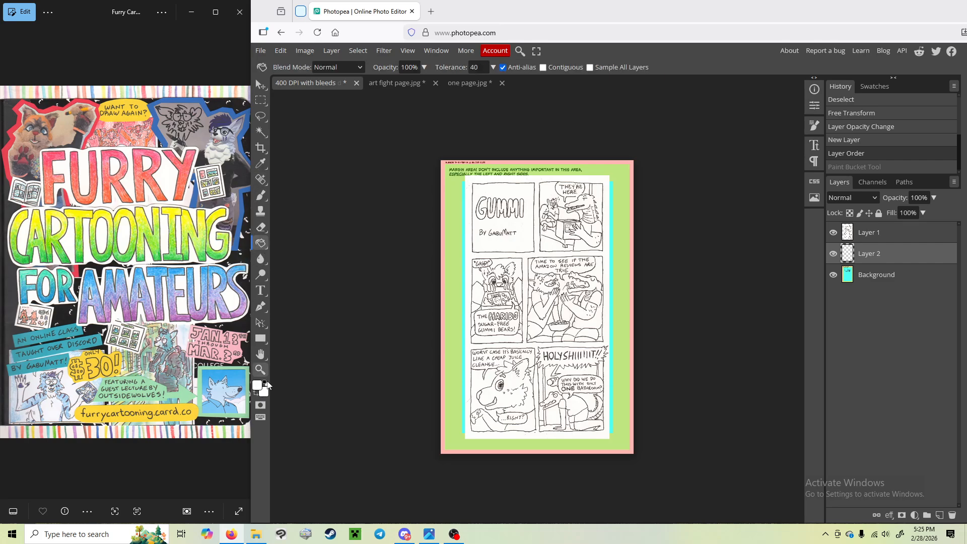
pyautogui.rightClick(258, 386)
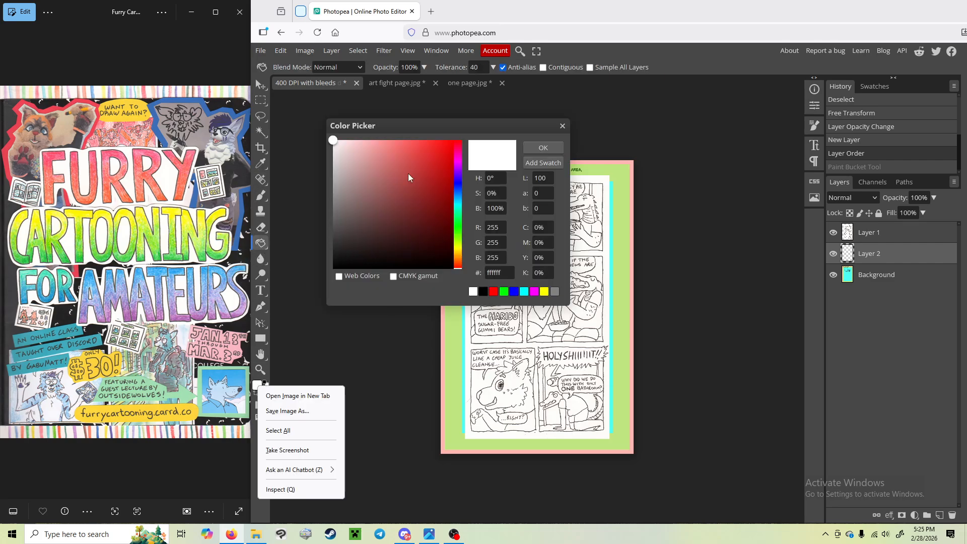
pyautogui.click(459, 200)
pyautogui.moveTo(415, 179); pyautogui.dragTo(439, 153)
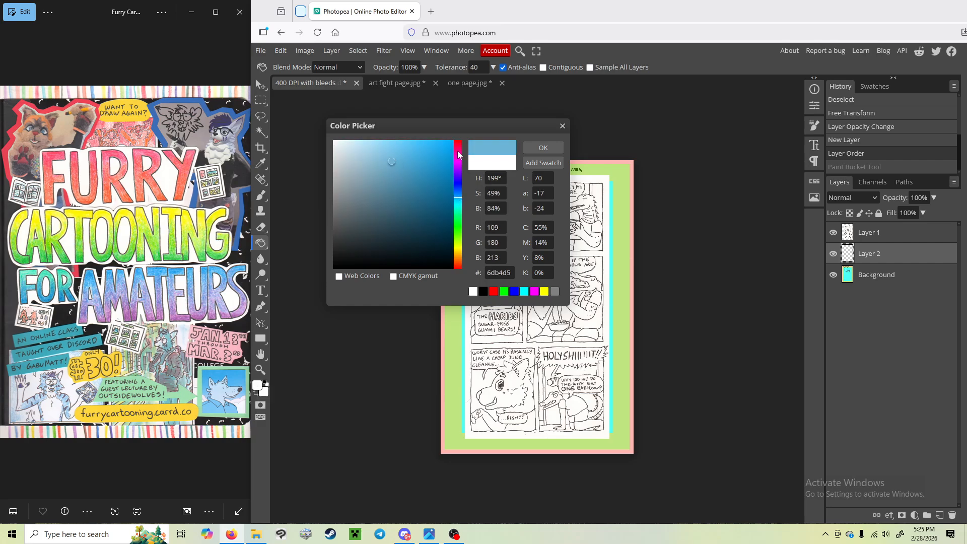
pyautogui.click(543, 147)
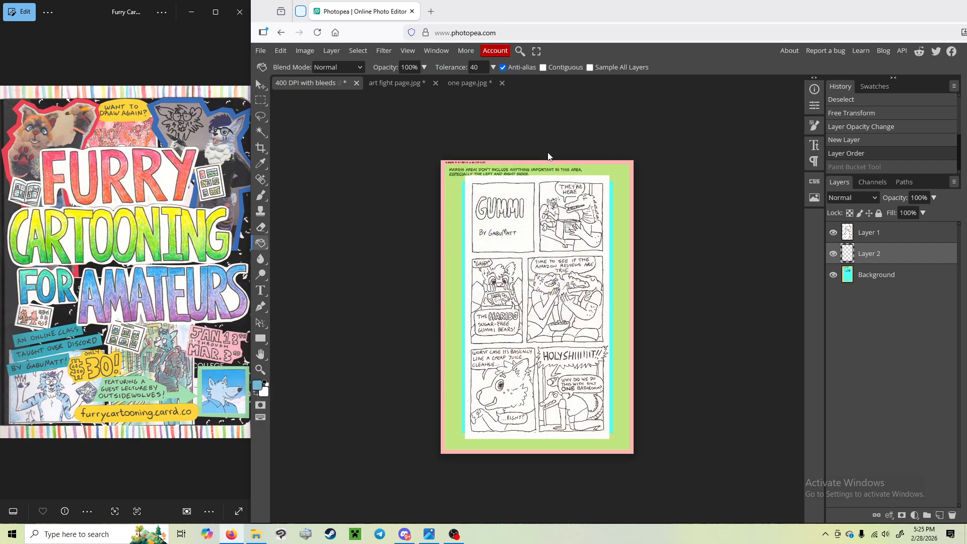
pyautogui.click(618, 201)
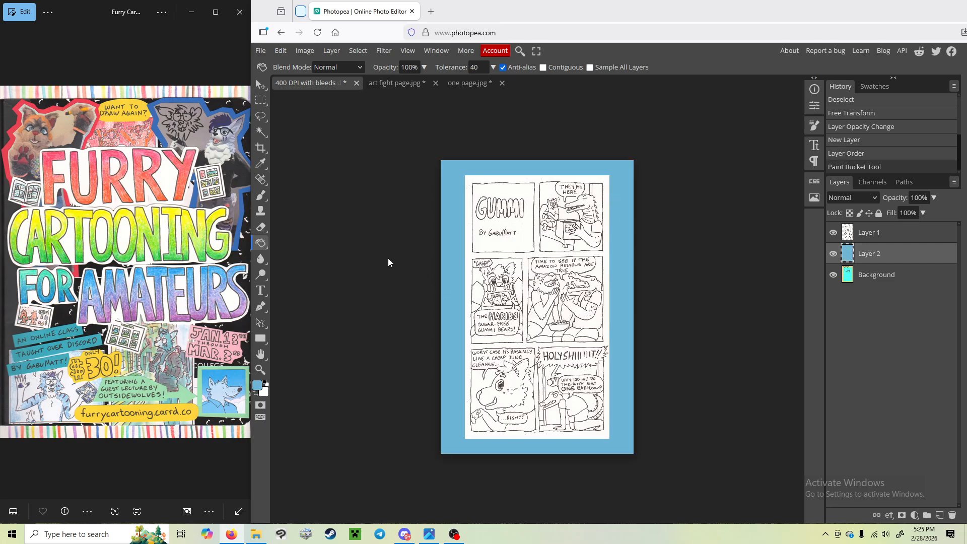
# Step: Undo the light blue fill on the layer beneath the comic and open the image blue bg.jpg
pyautogui.hotkey('ctrl', 'z')
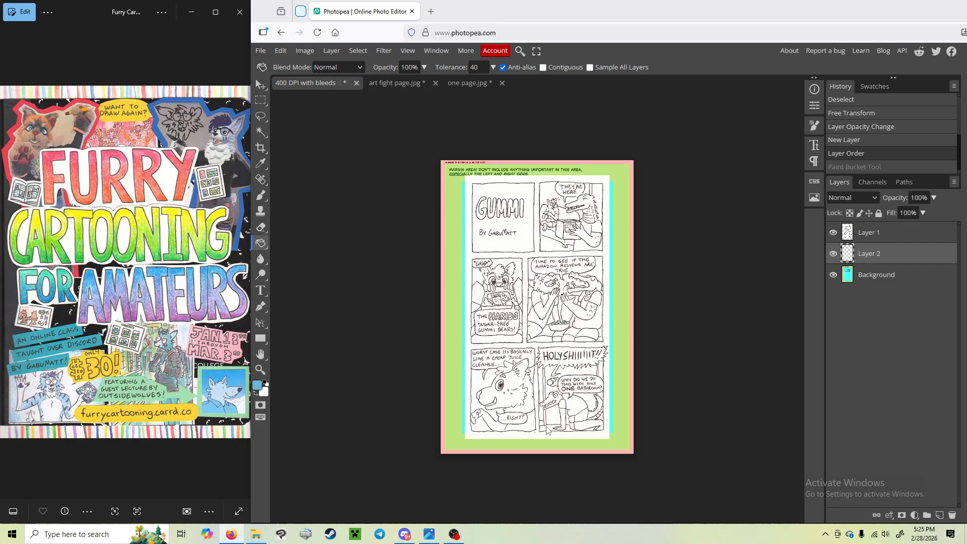
pyautogui.click(262, 51)
pyautogui.click(286, 83)
pyautogui.doubleClick(268, 120)
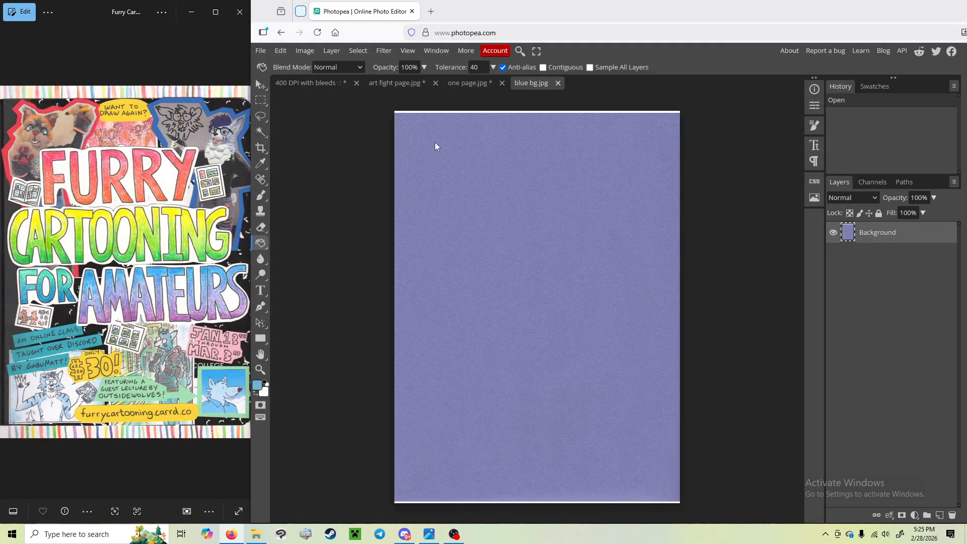
# Step: Select the textured blue paper area of blue bg.jpg with a rectangular selection that excludes the white edges, and copy it merged
pyautogui.click(262, 101)
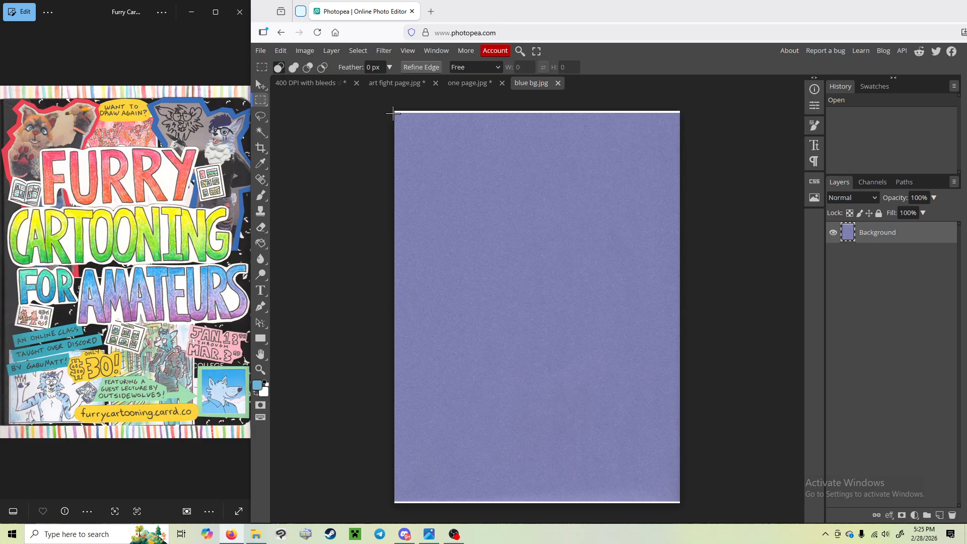
pyautogui.moveTo(398, 114); pyautogui.dragTo(679, 491)
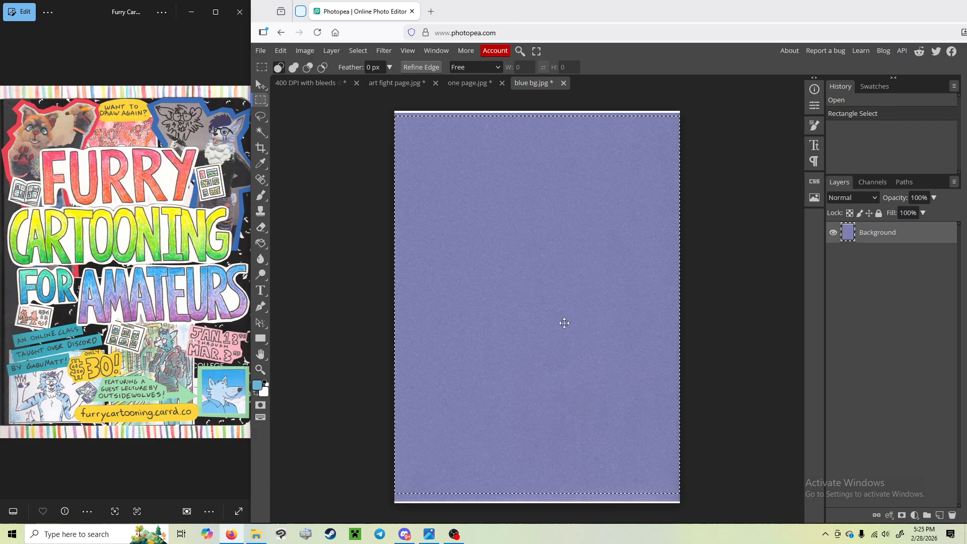
pyautogui.click(280, 50)
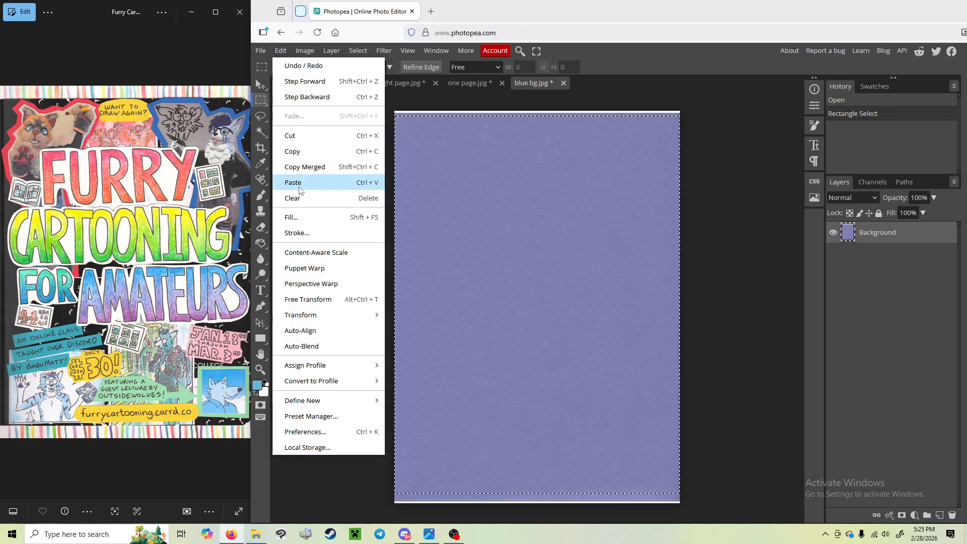
pyautogui.click(312, 164)
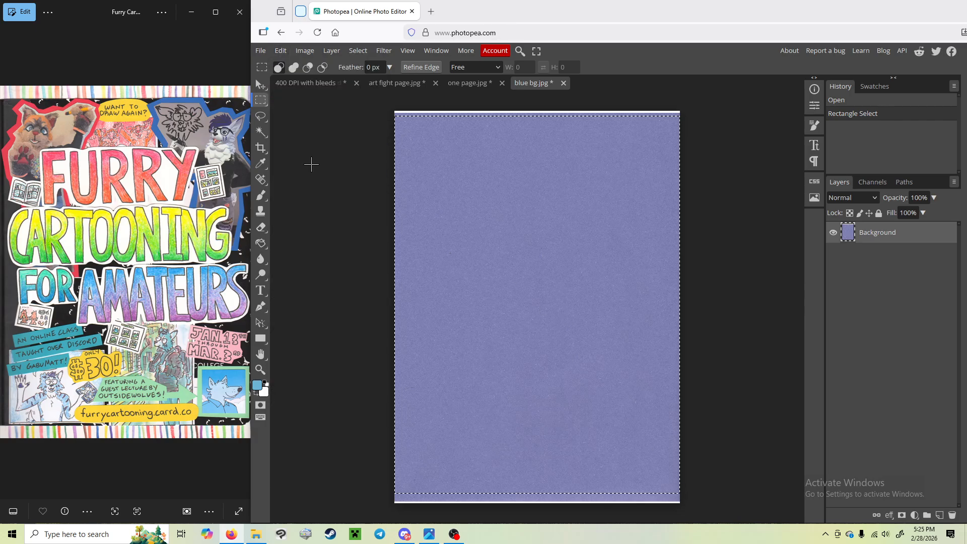
# Step: Return to the 400 DPI template document and delete the empty layer between the comic and the template background
pyautogui.click(313, 85)
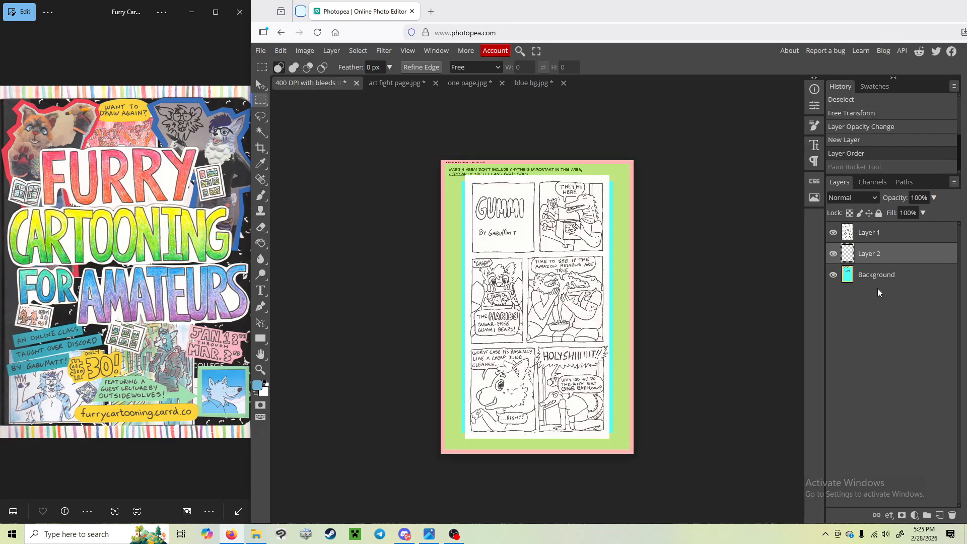
pyautogui.rightClick(890, 260)
pyautogui.click(826, 317)
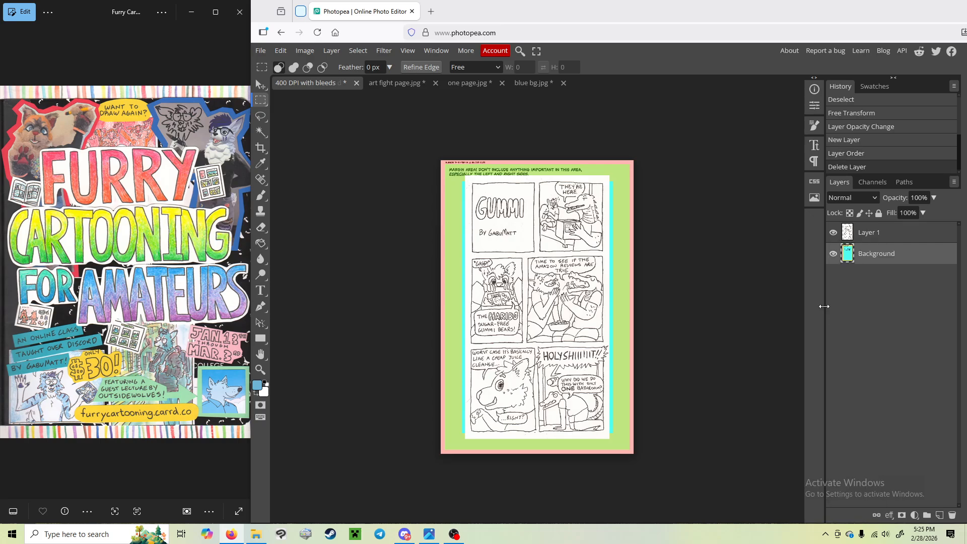
pyautogui.click(736, 268)
pyautogui.click(736, 267)
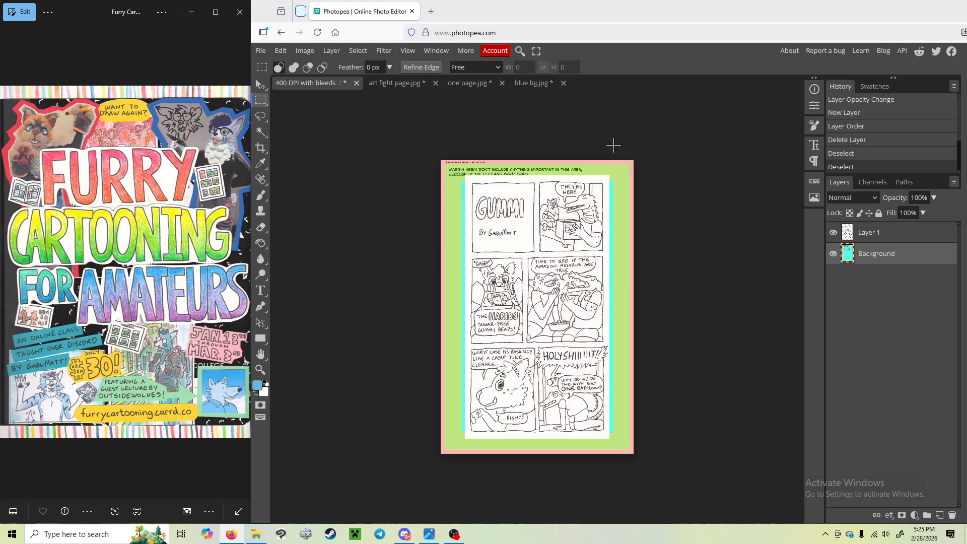
# Step: Paste the copied blue paper texture as a layer between the comic and the template background, and clear any selection
pyautogui.click(280, 50)
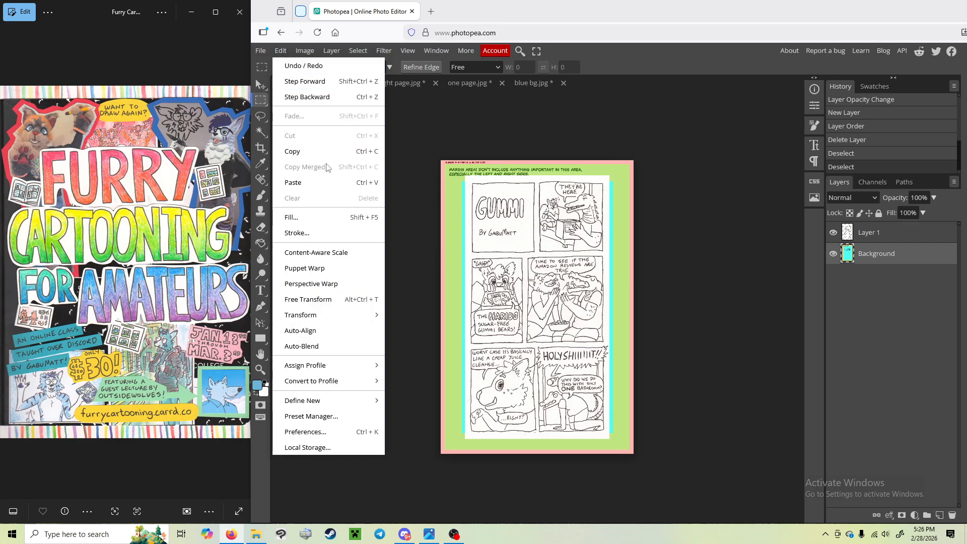
pyautogui.click(309, 183)
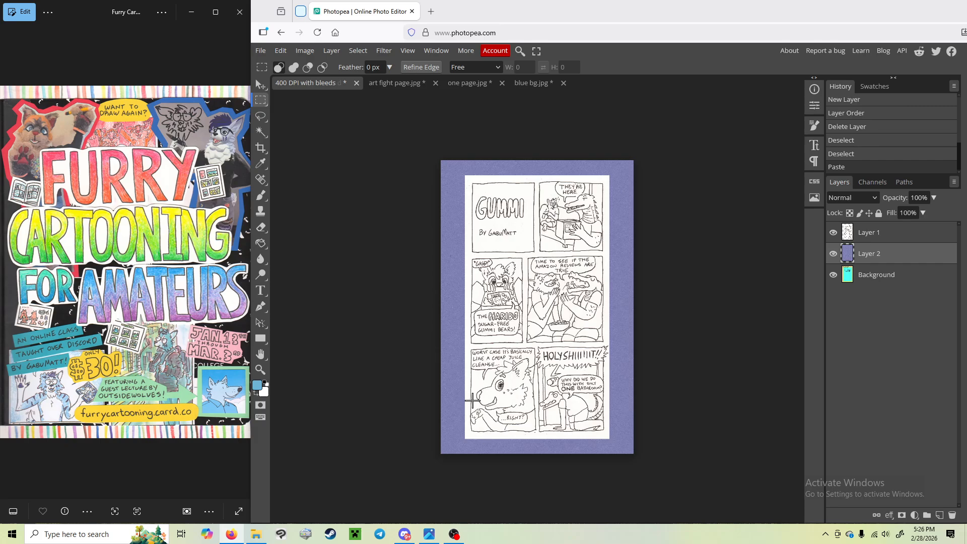
pyautogui.click(311, 50)
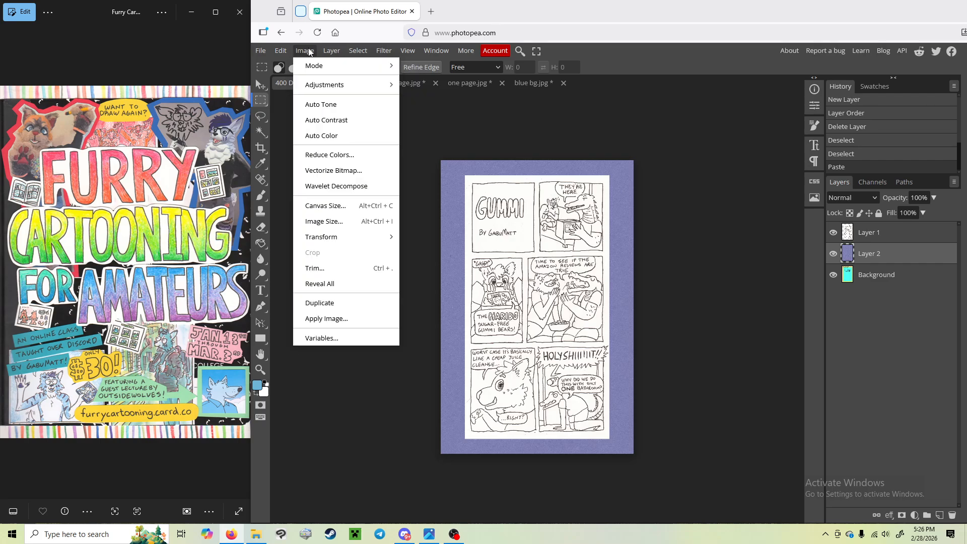
pyautogui.click(263, 52)
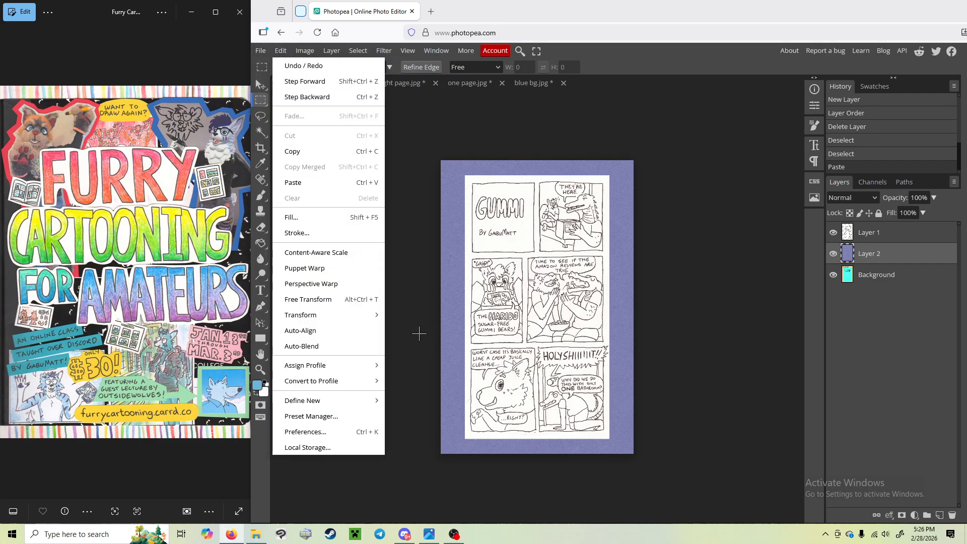
pyautogui.click(419, 334)
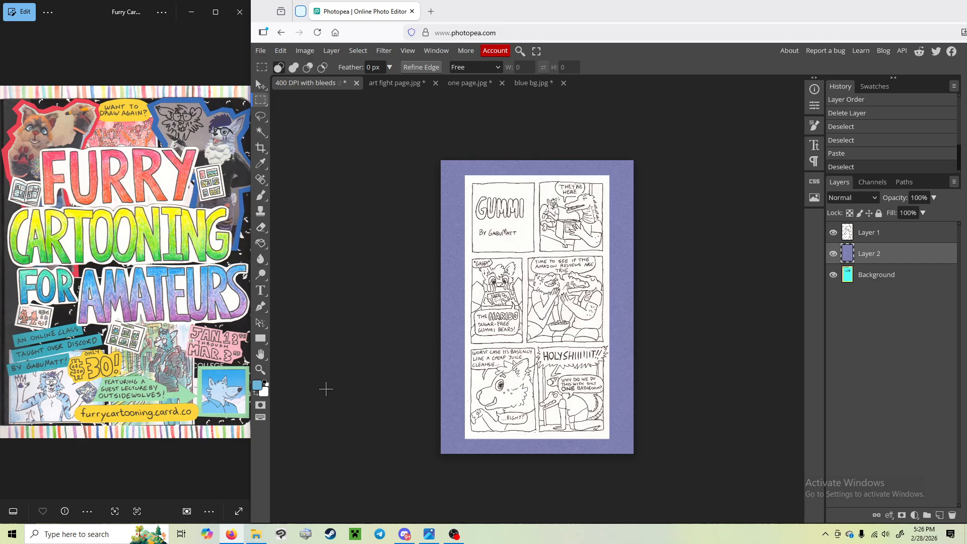
# Step: Export the finished page as a PNG named "blue bg comic" at 2300 x 3500 px and 100% quality
pyautogui.click(263, 52)
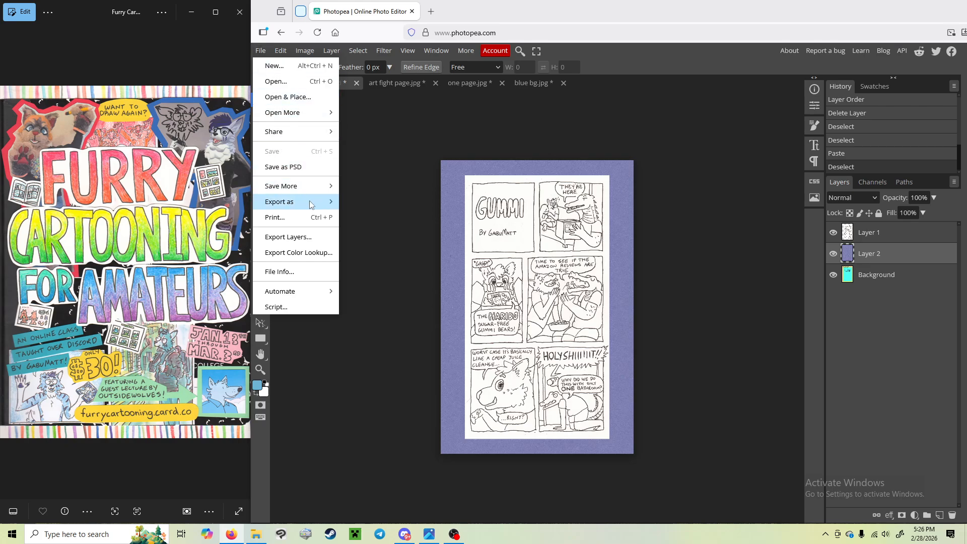
pyautogui.moveTo(318, 206)
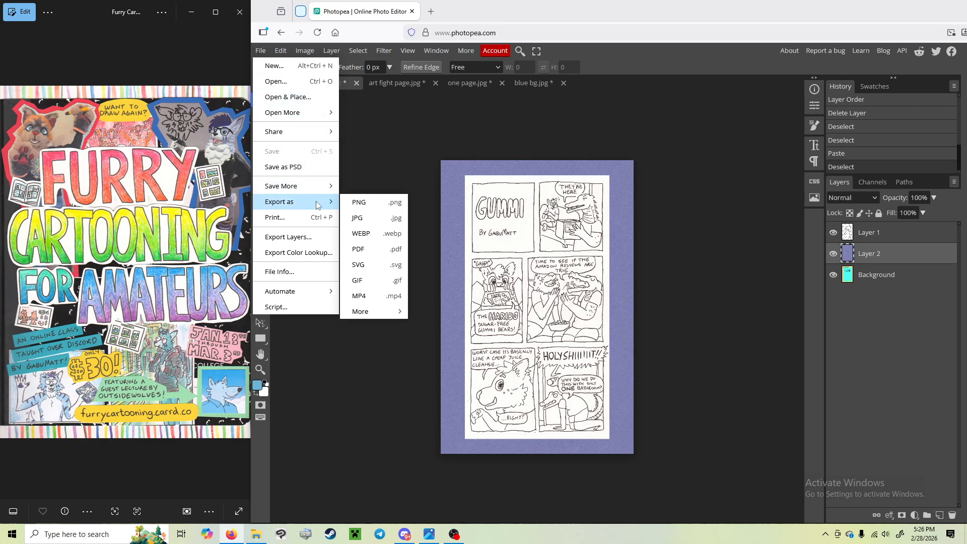
pyautogui.click(370, 208)
pyautogui.tripleClick(634, 157)
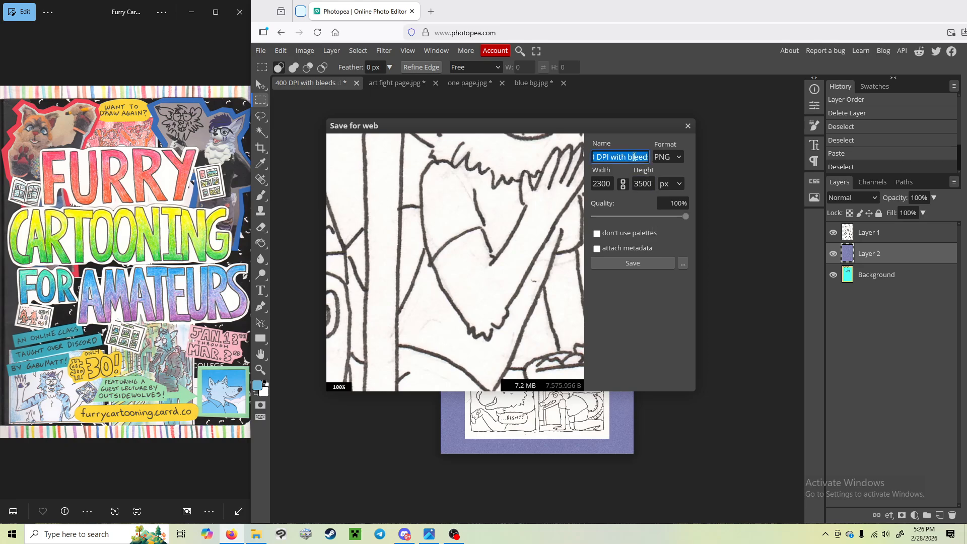
pyautogui.write('blue bg comic')
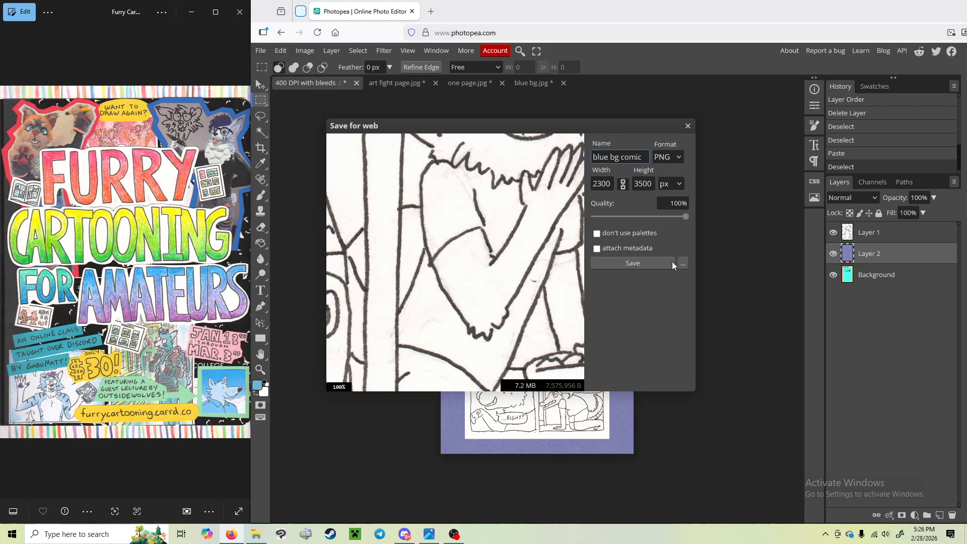
pyautogui.click(655, 264)
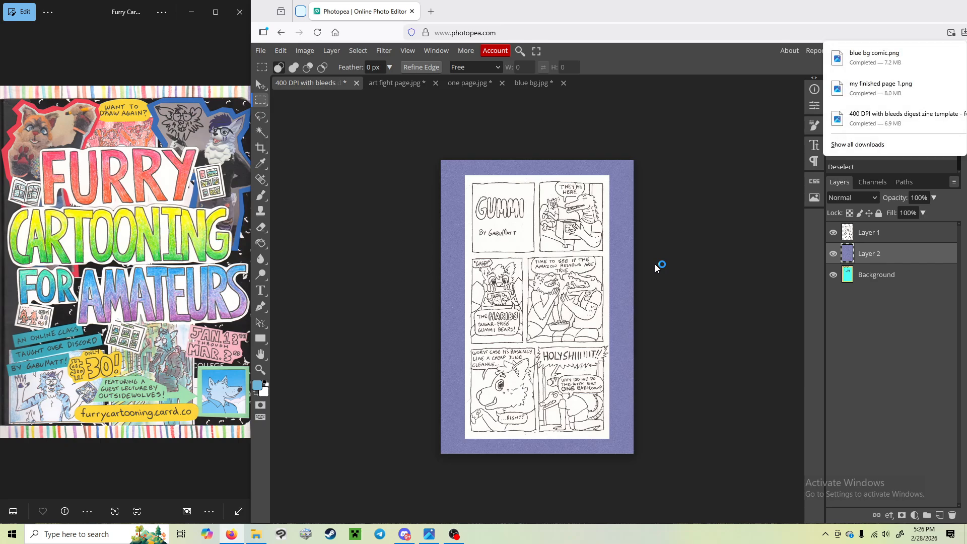
pyautogui.click(682, 138)
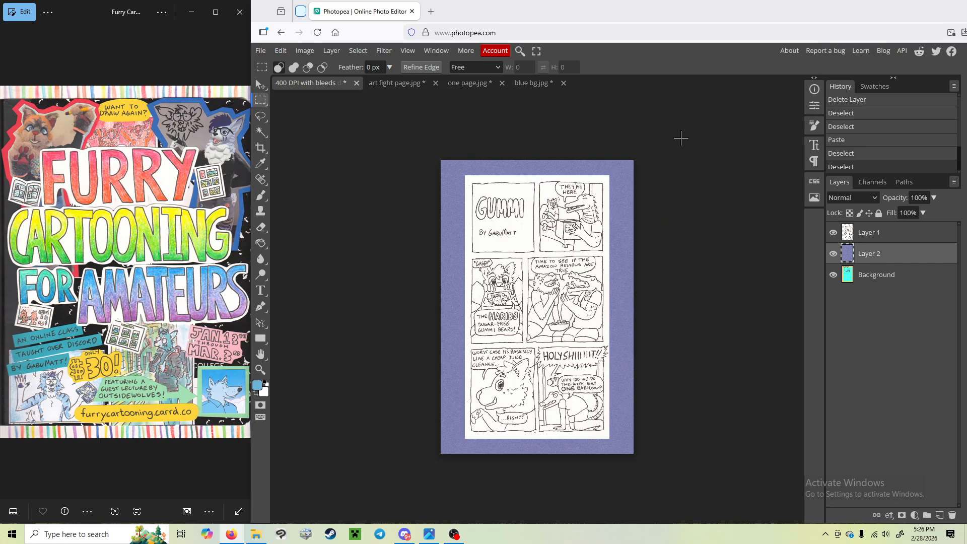